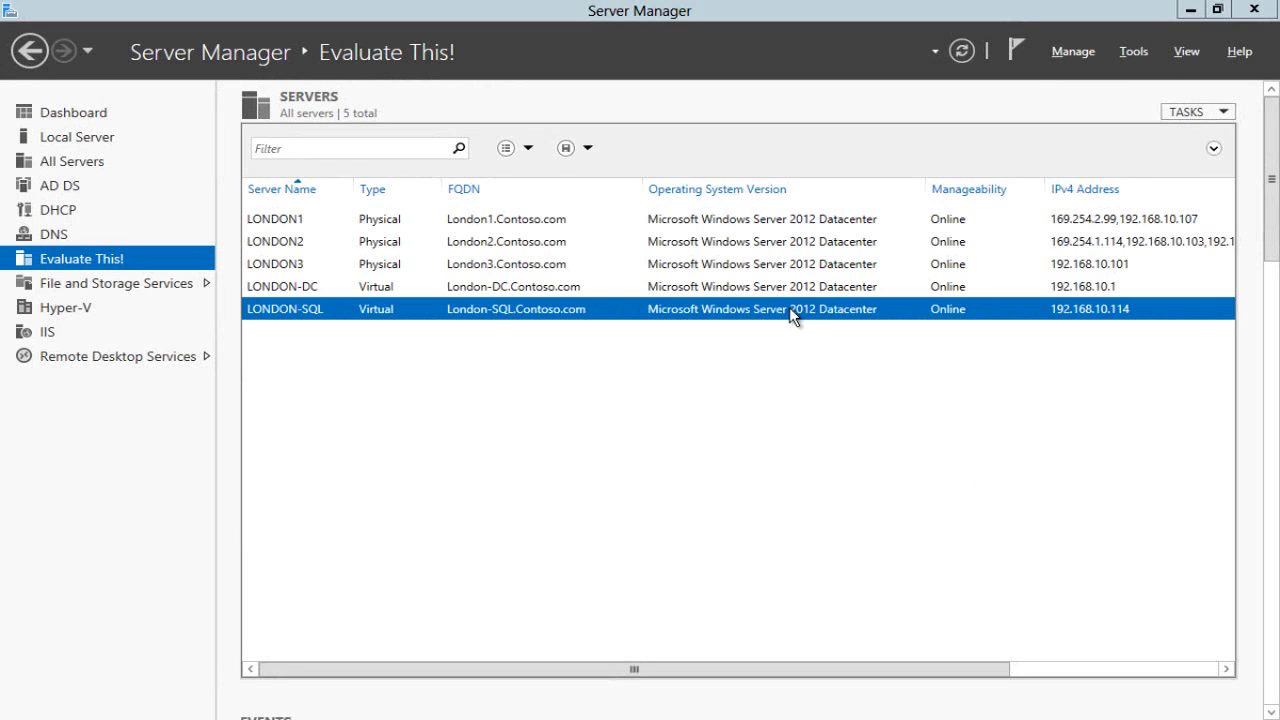
Switch to the london-sql remote session to examine the running query load and CPU usage graph, and minimize the session
key(alt+Tab)
key(alt+Tab)
key(alt+Tab)
key(alt+Tab)
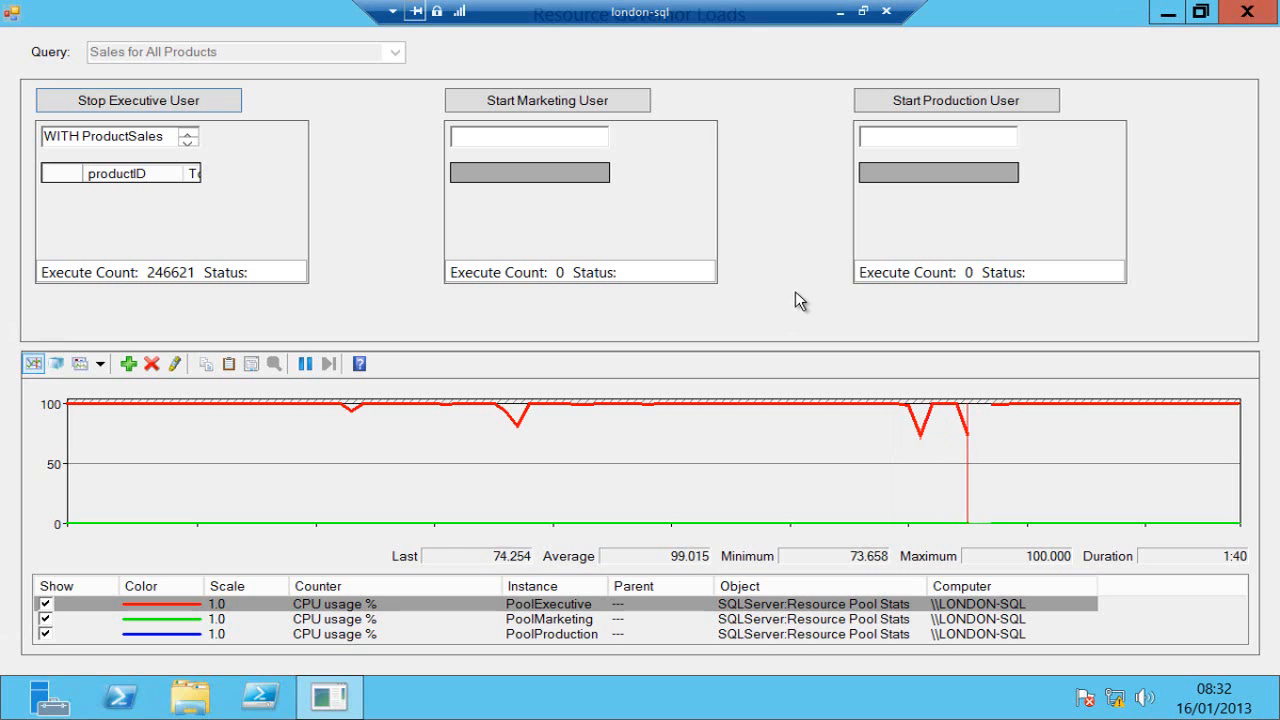
click(838, 11)
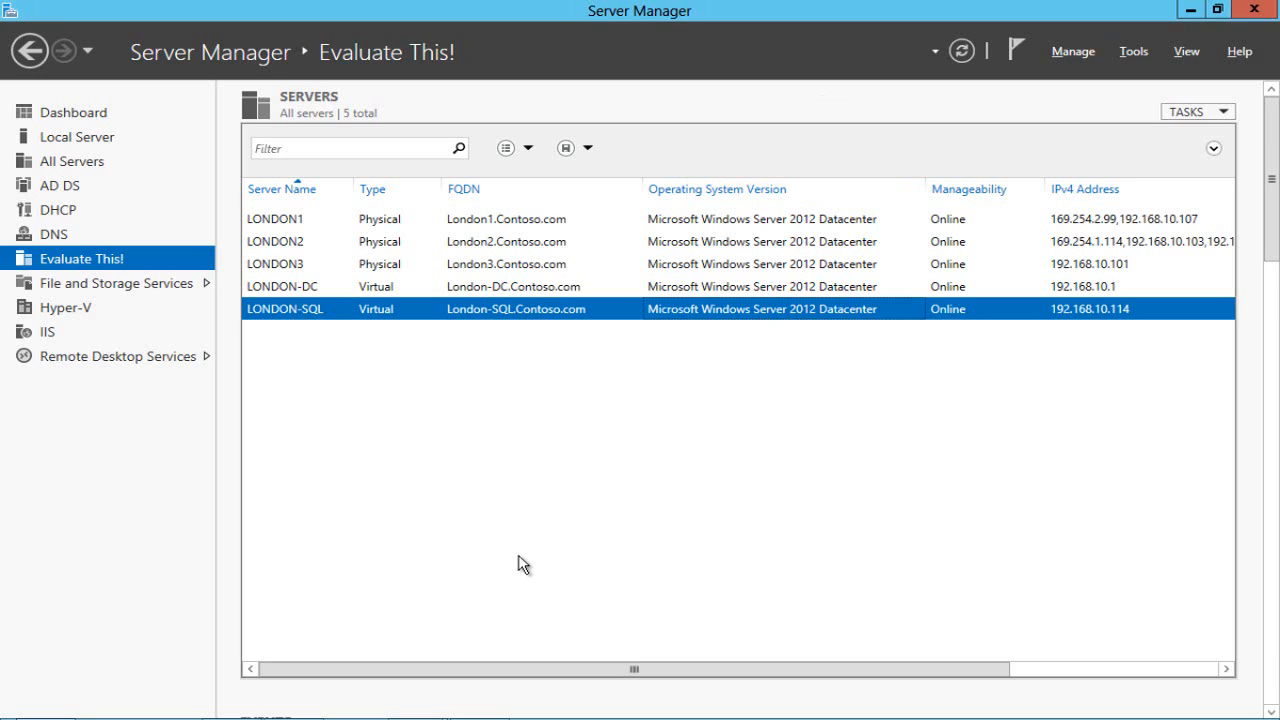
Switch to Hyper-V Manager and review the Replication Configuration in the Hyper-V settings of LONDON3
mouse_move(300, 708)
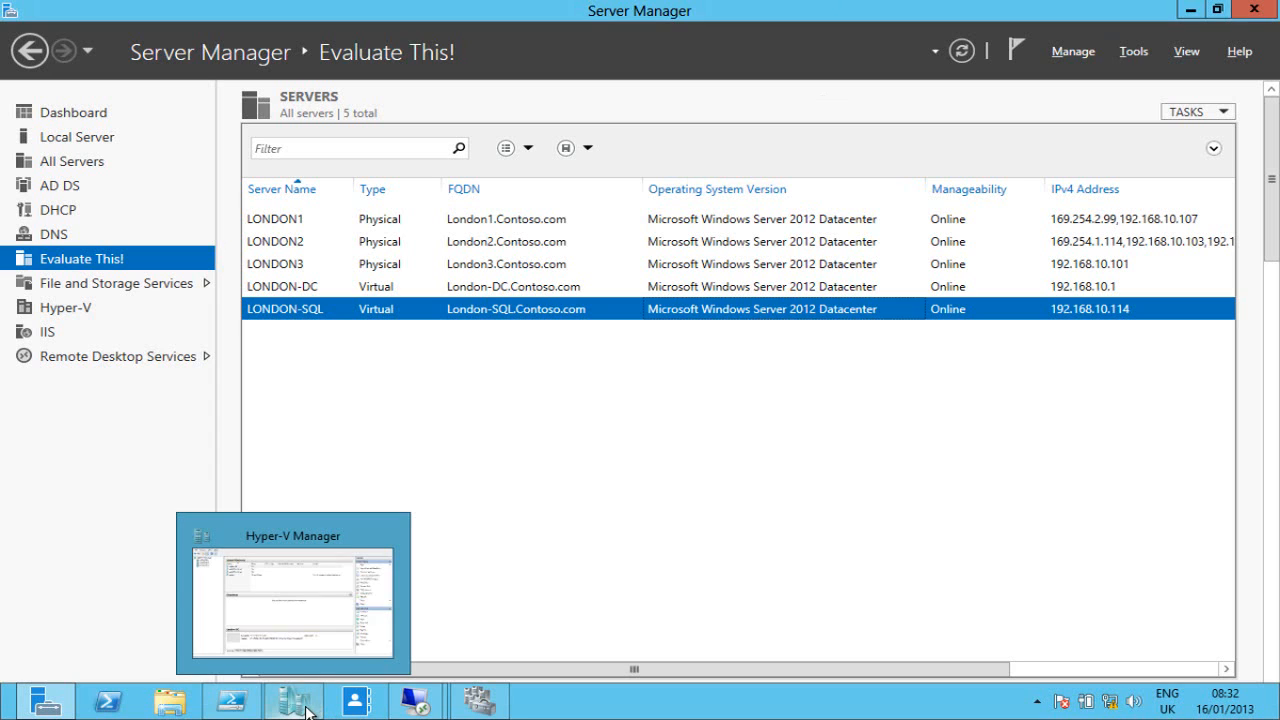
click(307, 711)
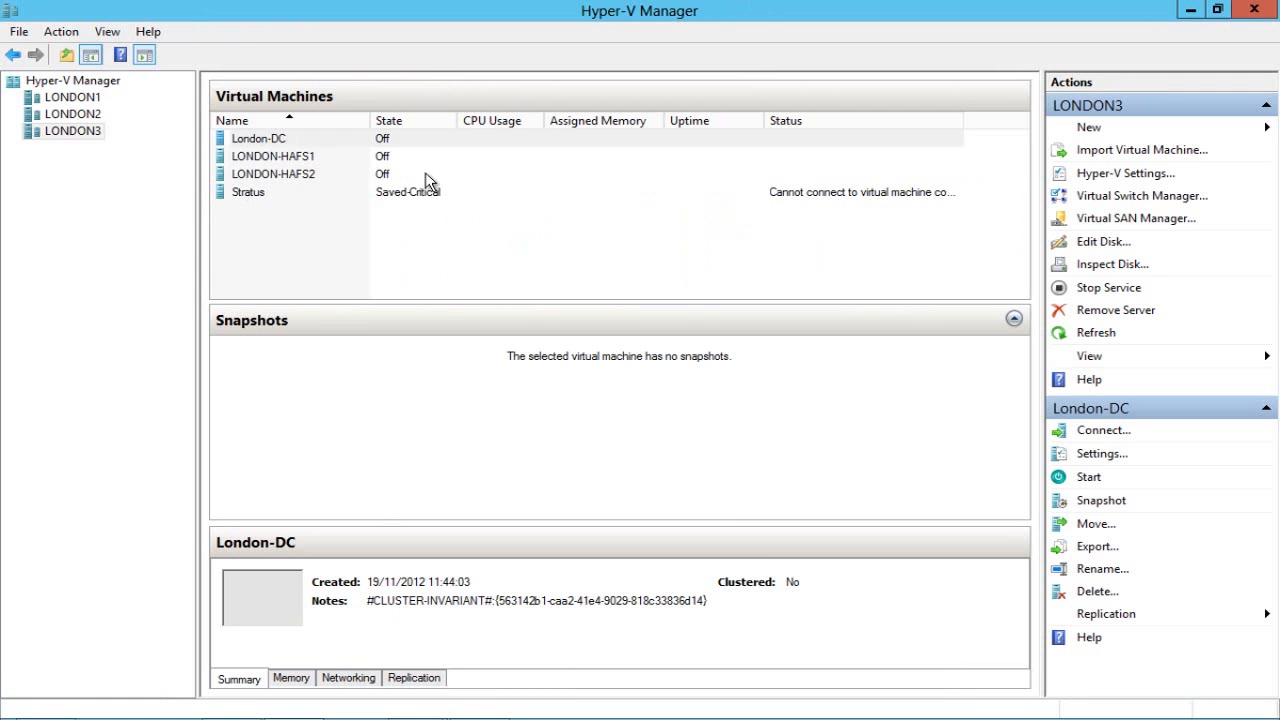
click(1111, 174)
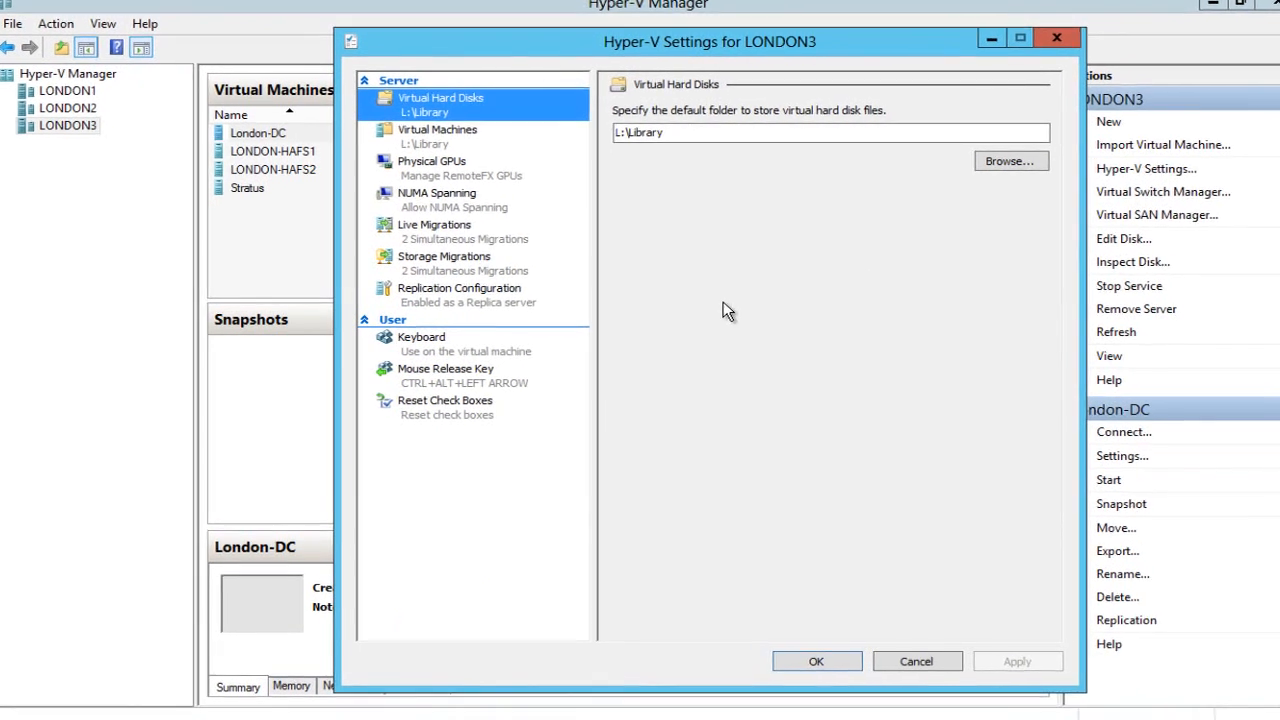
click(479, 307)
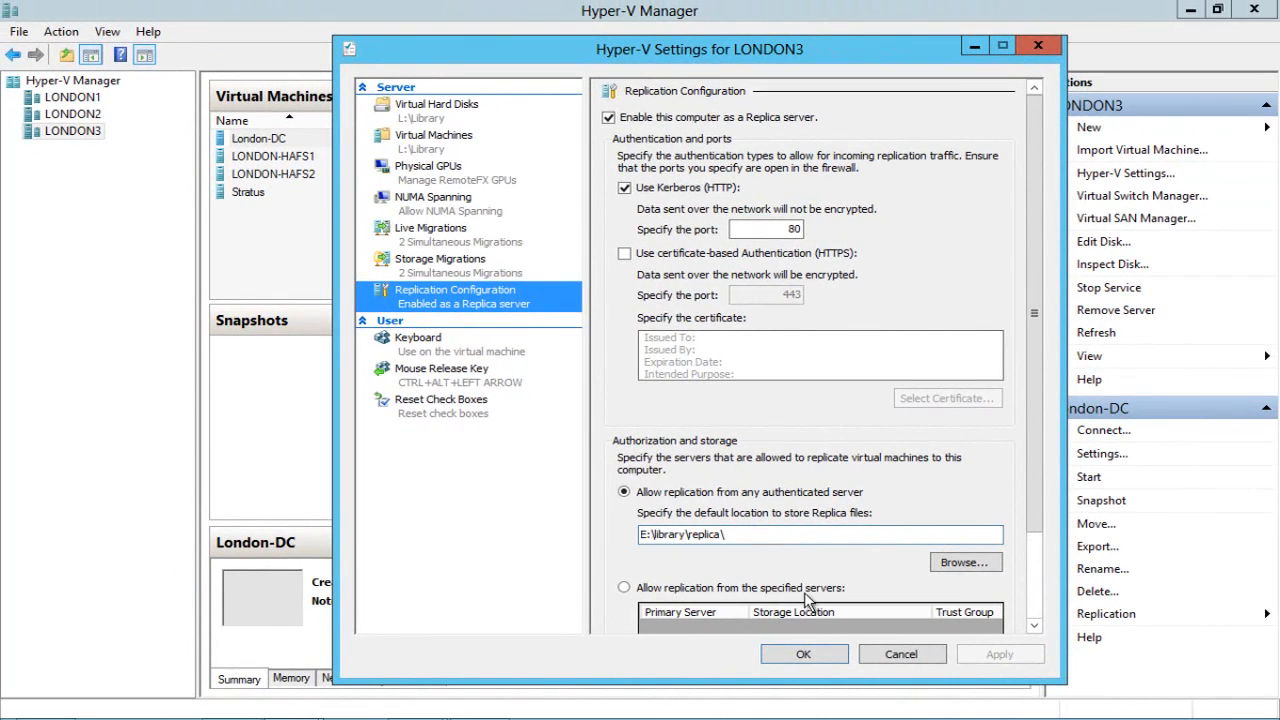
click(806, 654)
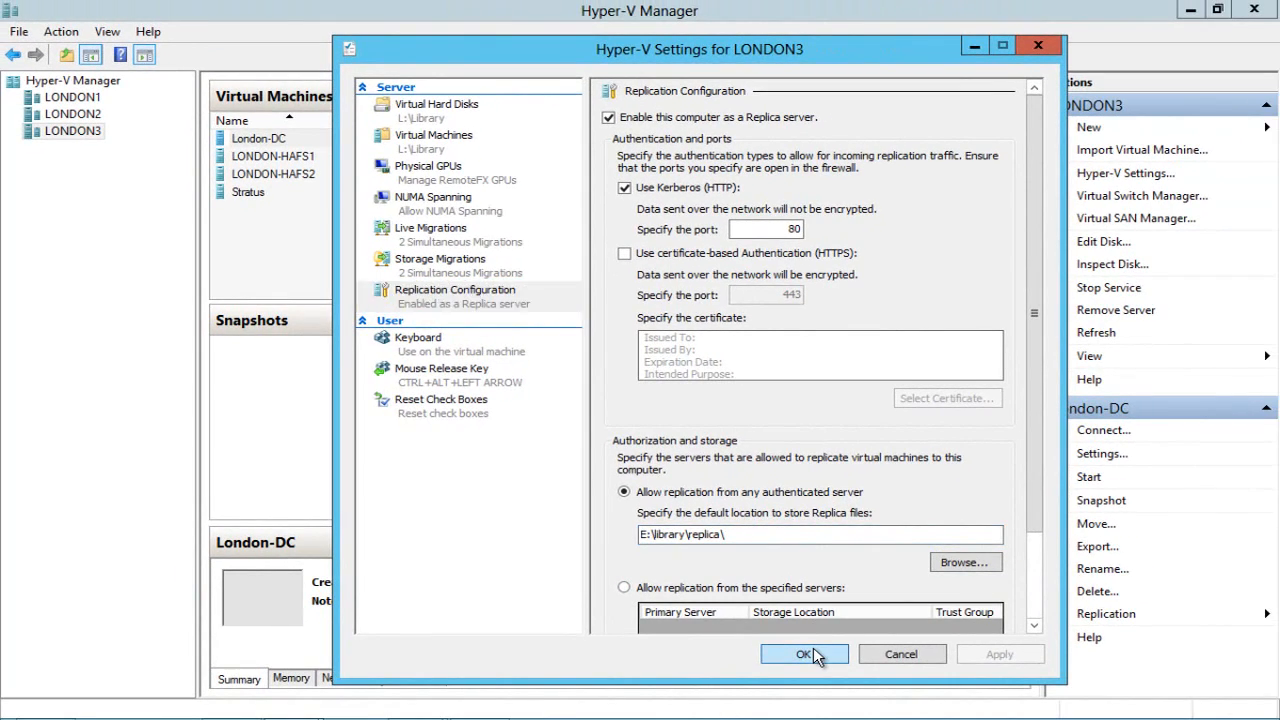
click(1191, 10)
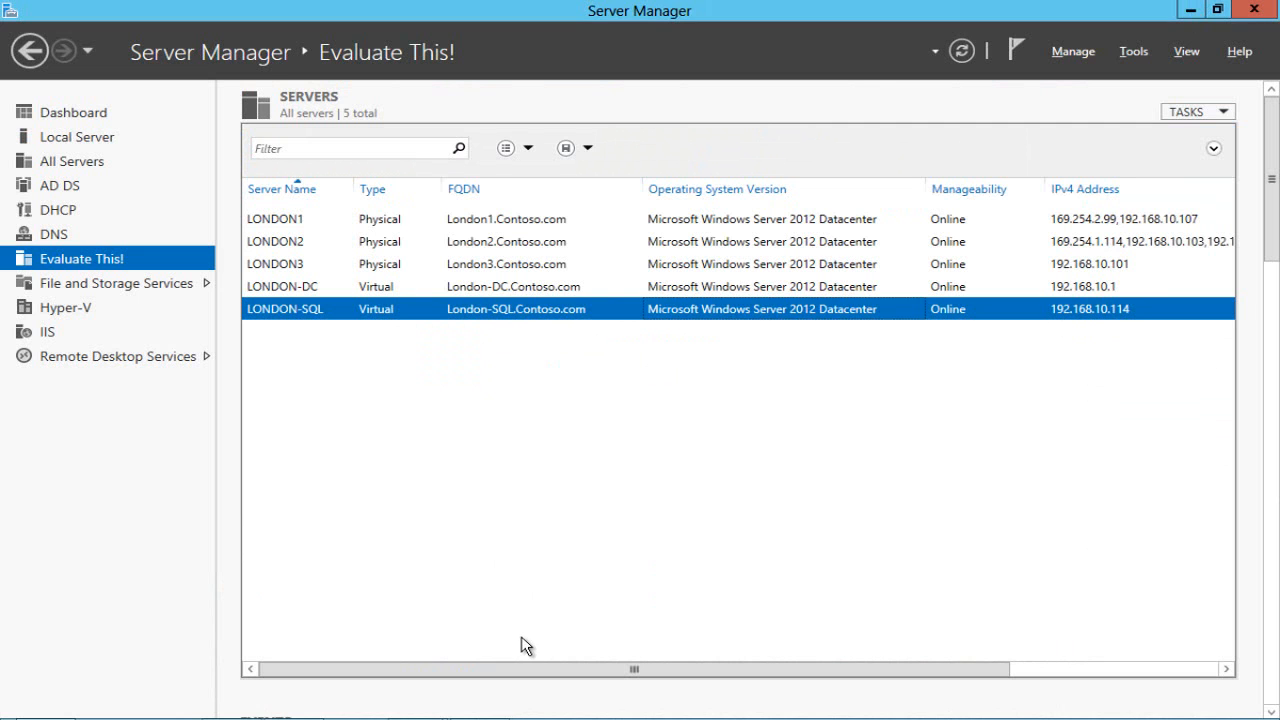
Switch to Failover Cluster Manager and try to enable replication of the London-SQL virtual machine to the replica server london3
click(492, 704)
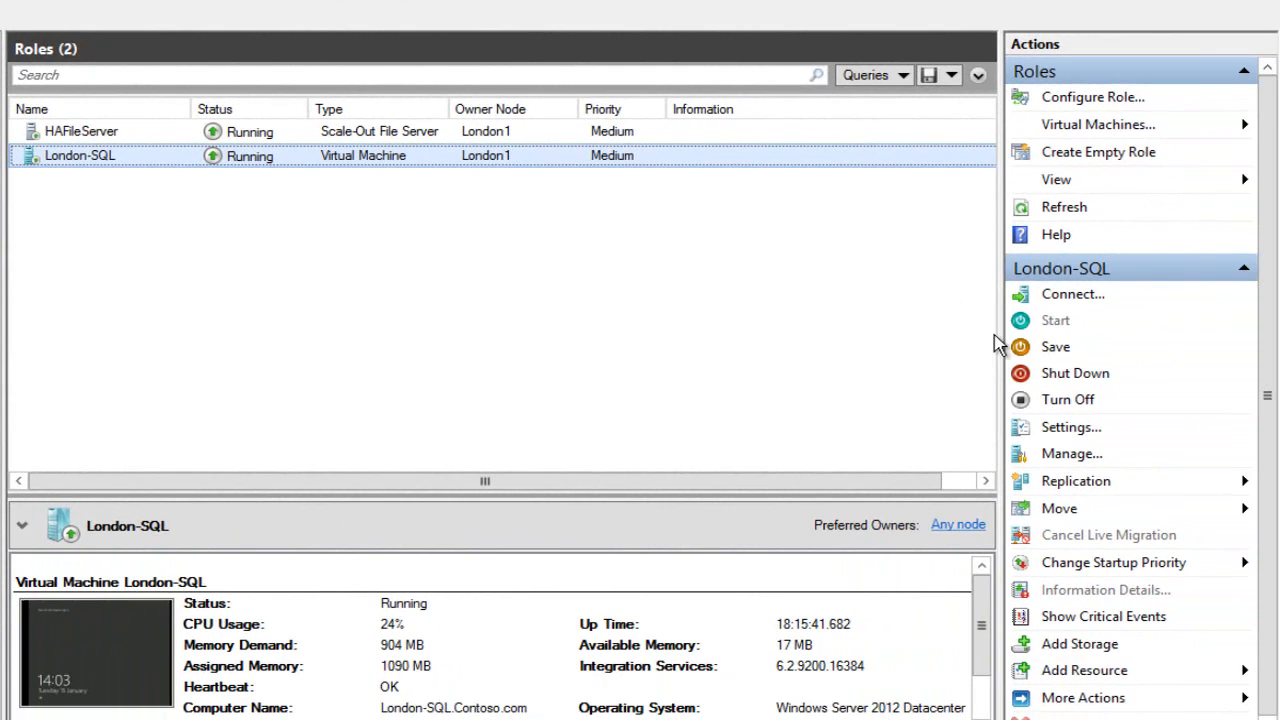
click(1246, 485)
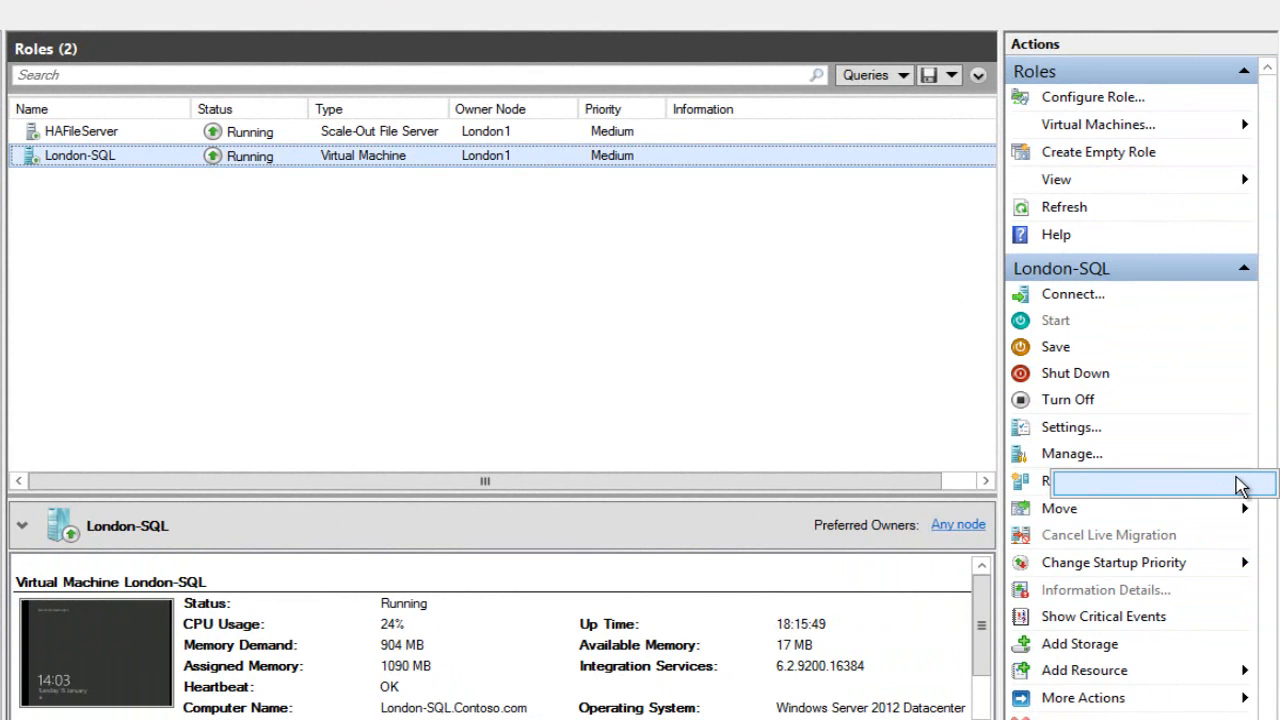
click(1235, 481)
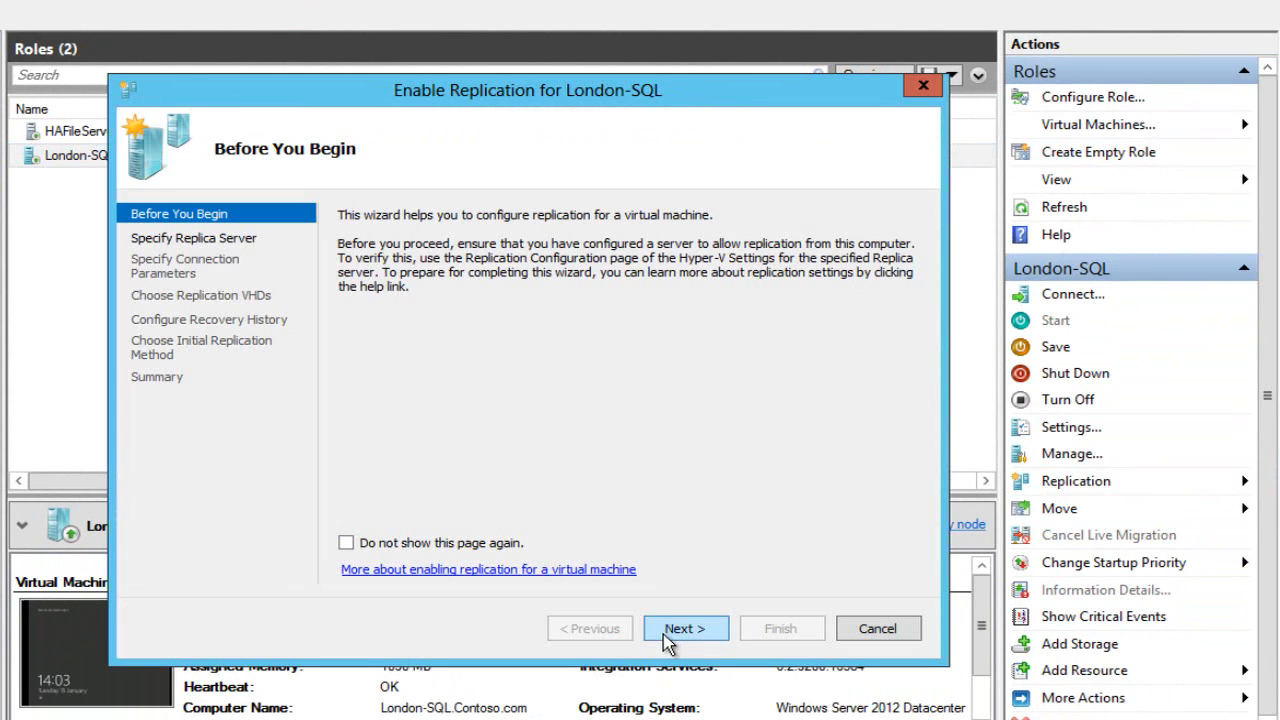
click(672, 628)
text(lo)
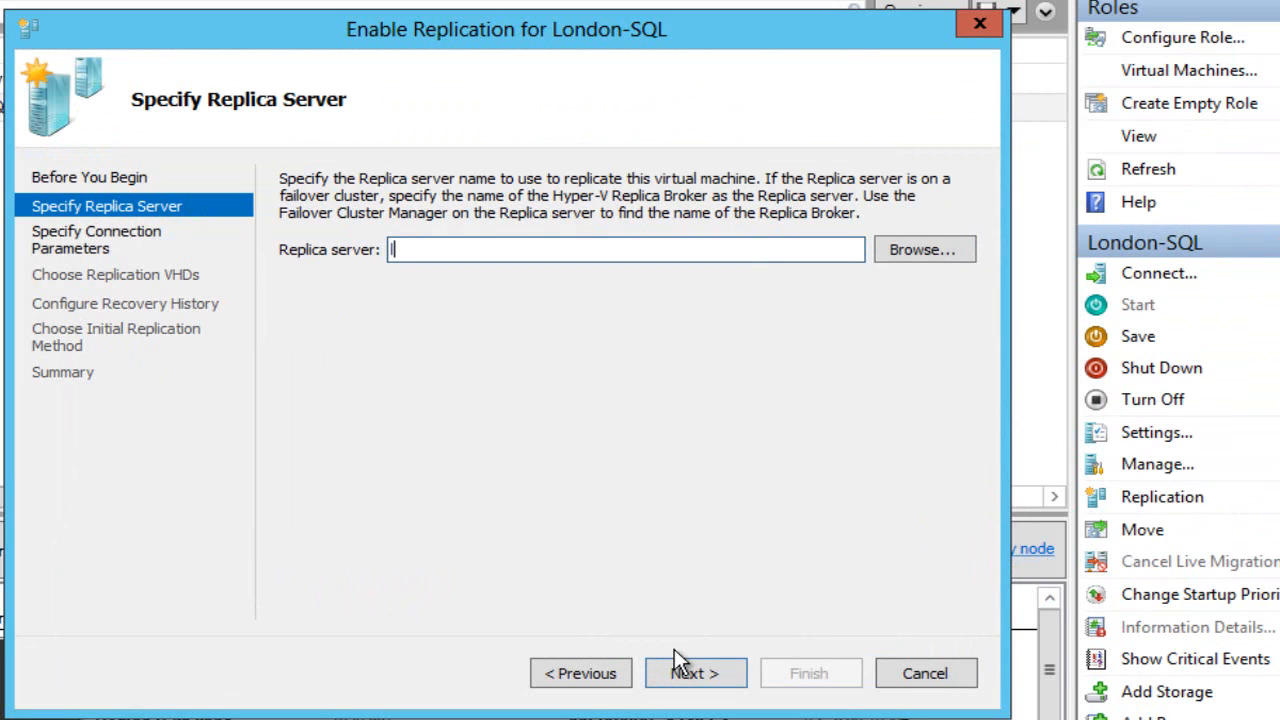
text(ndon3)
click(690, 670)
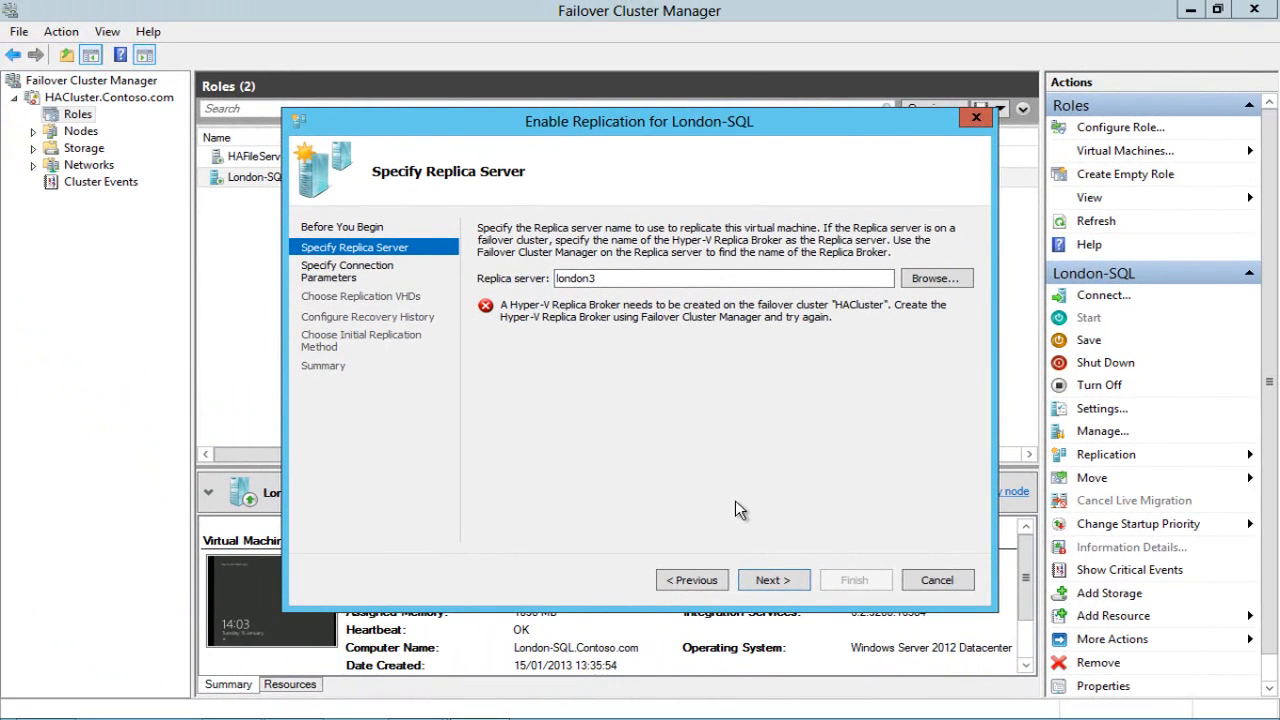
click(937, 580)
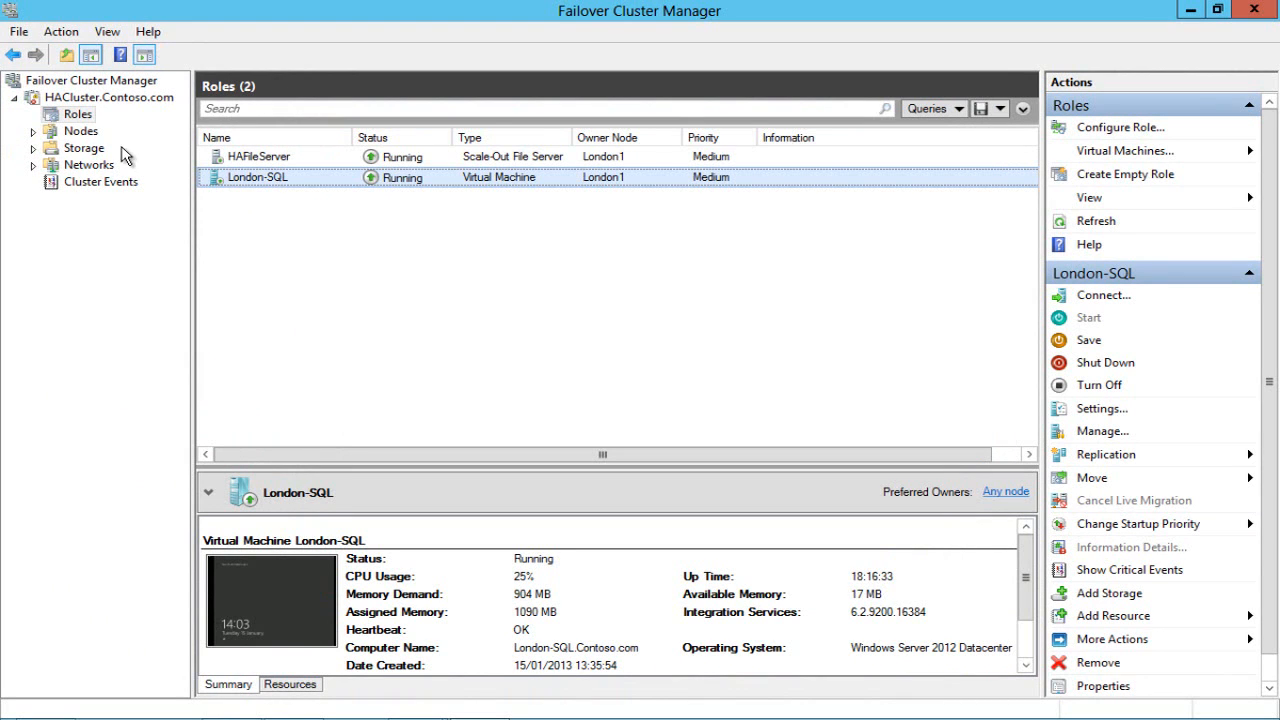
Configure a Hyper-V Replica Broker role on the cluster with the client access point name HABroker
right_click(86, 116)
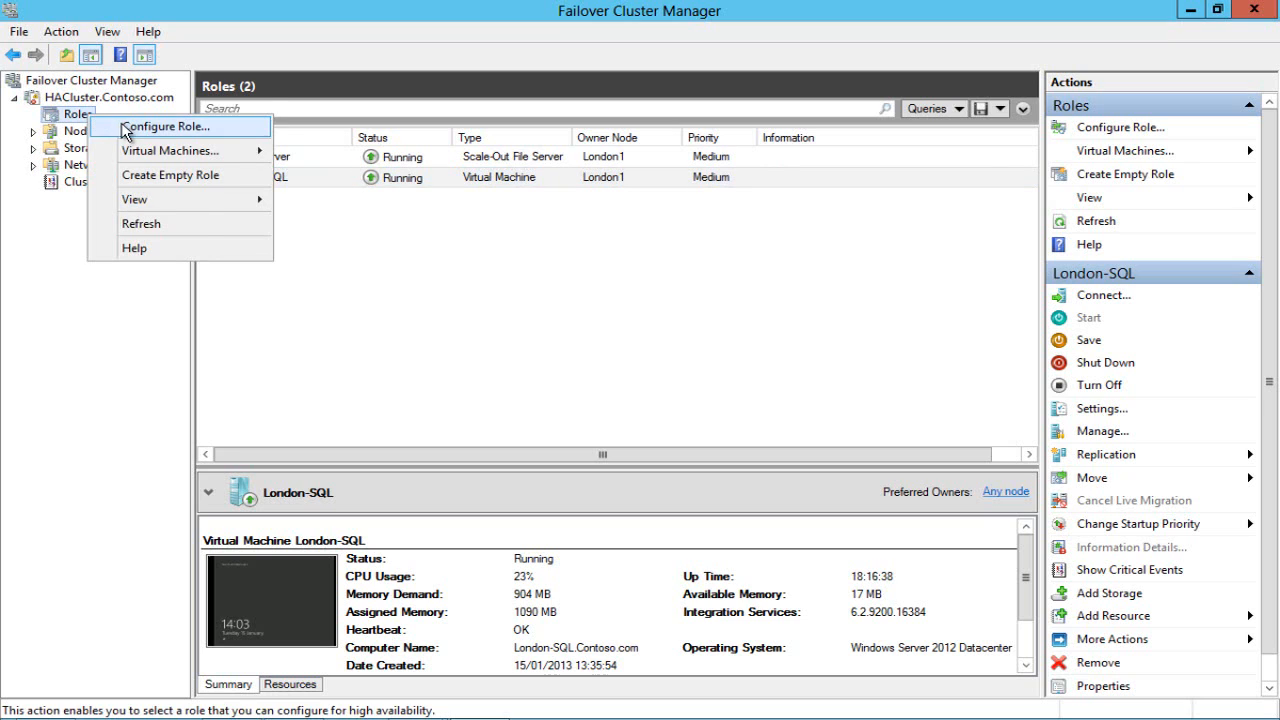
click(120, 127)
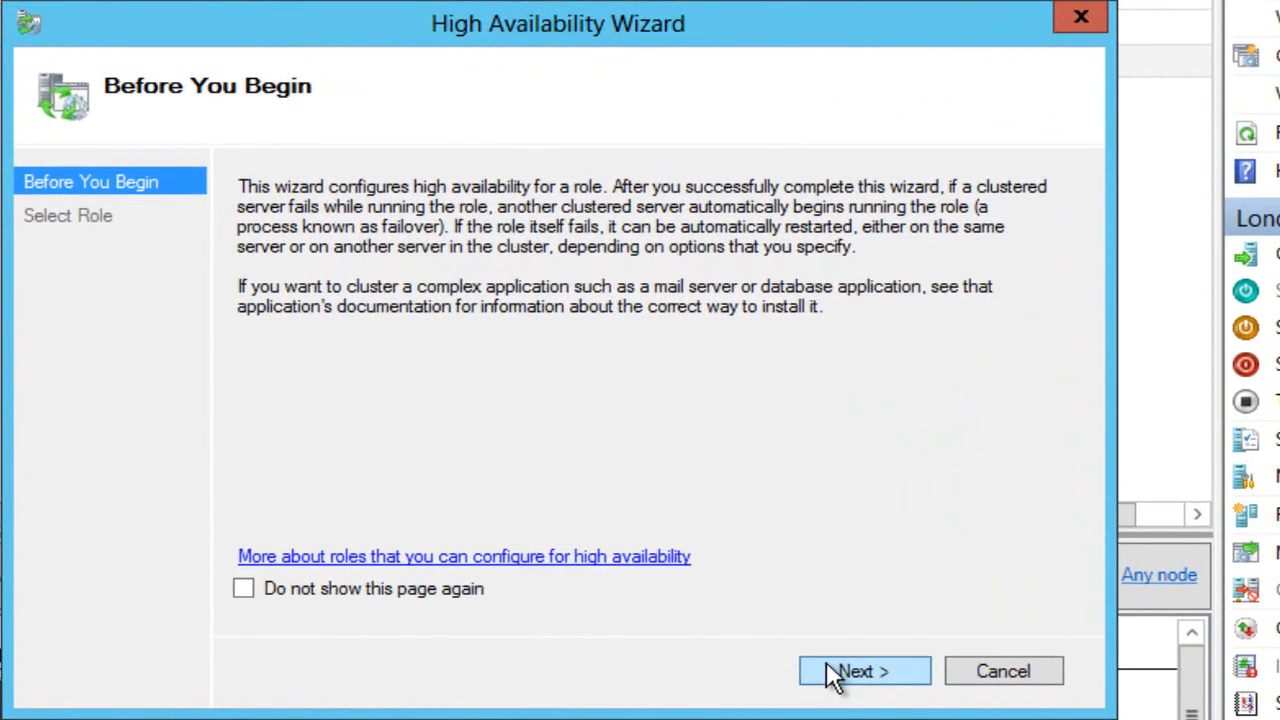
click(801, 545)
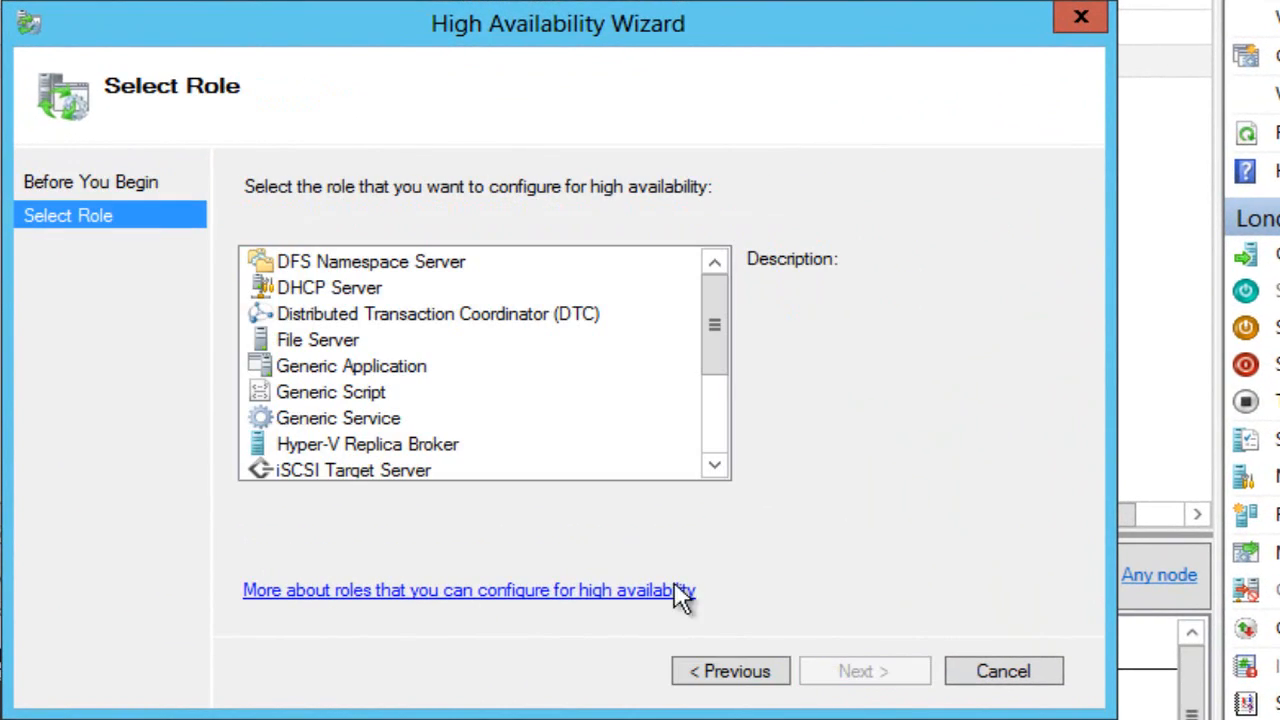
click(410, 449)
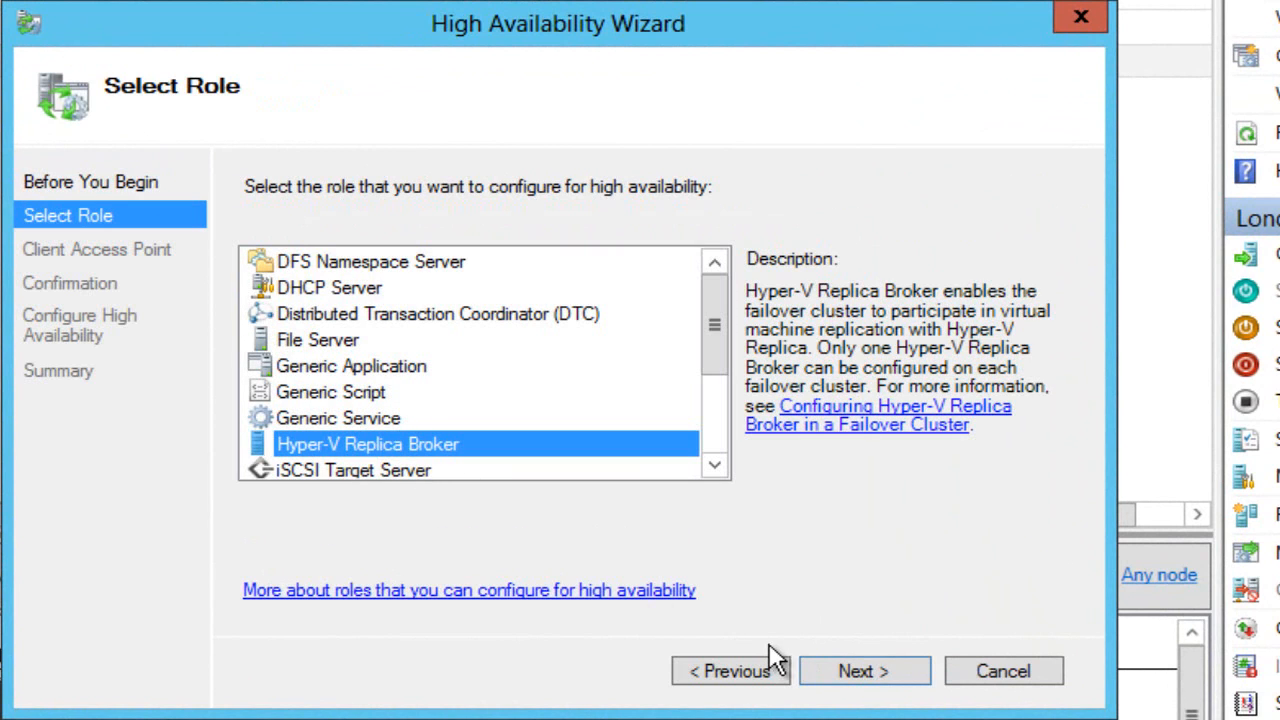
click(829, 662)
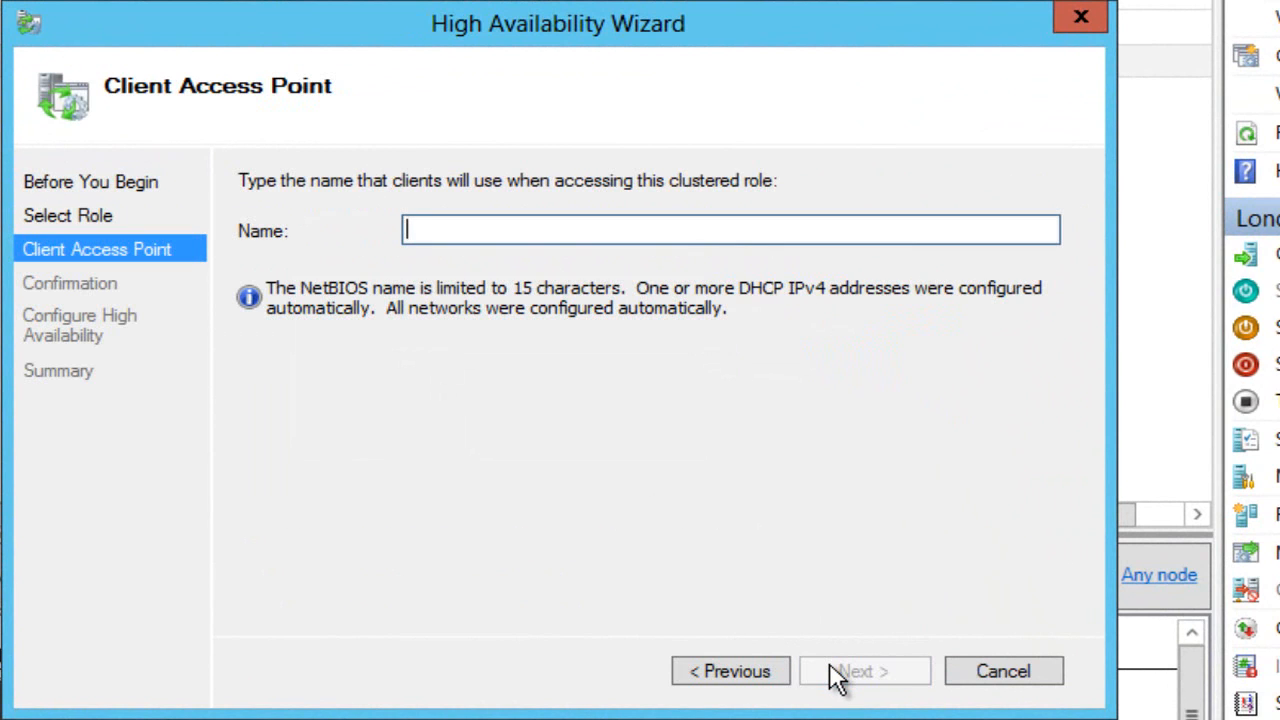
text(HA)
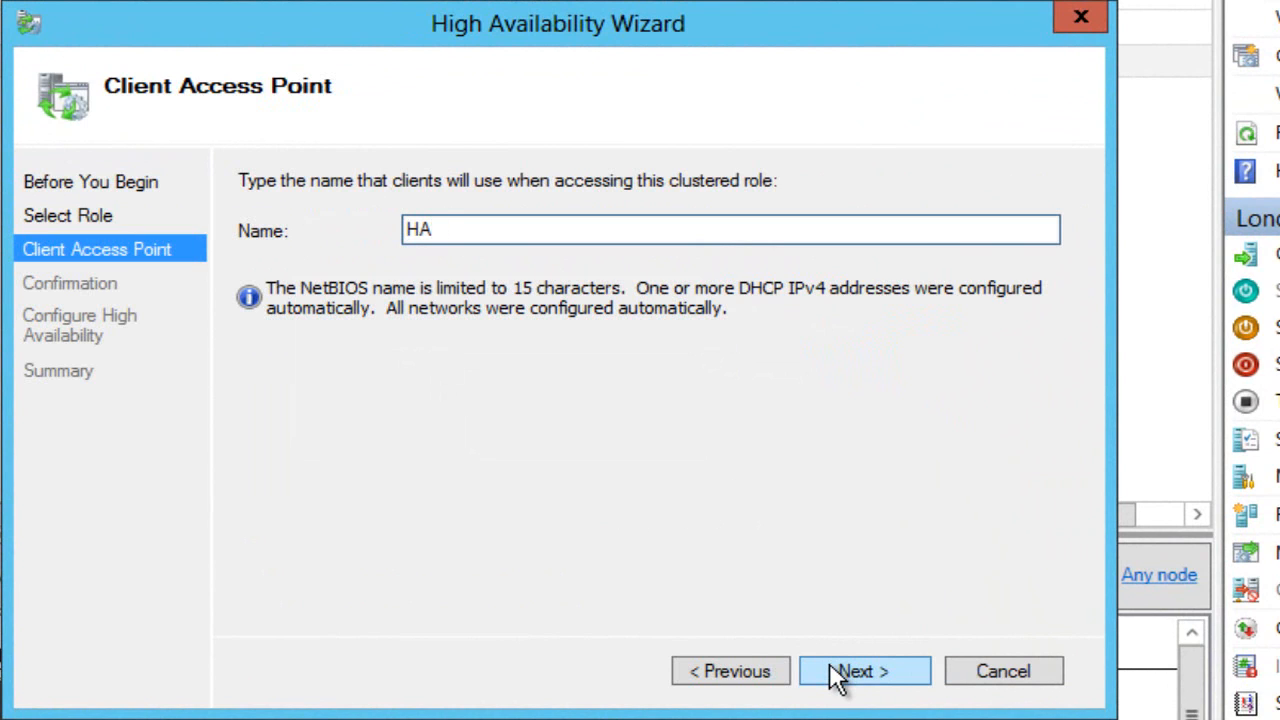
text(Broker)
click(838, 666)
click(840, 672)
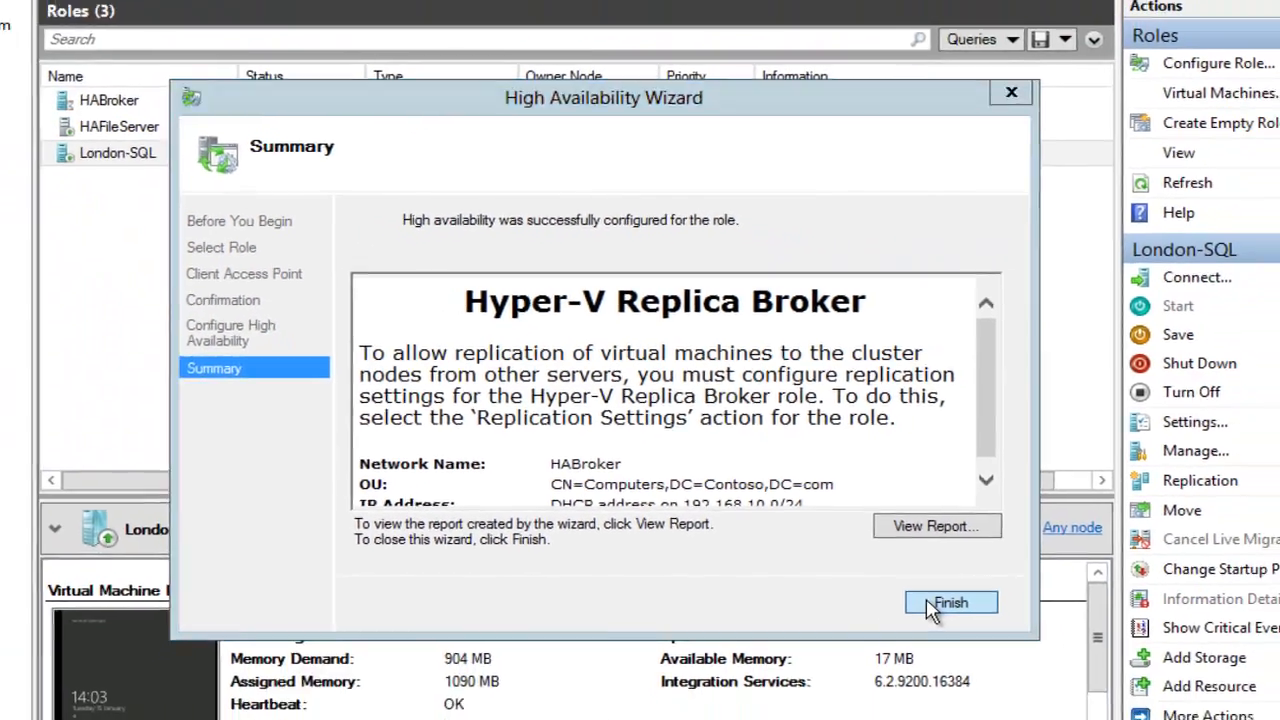
click(990, 668)
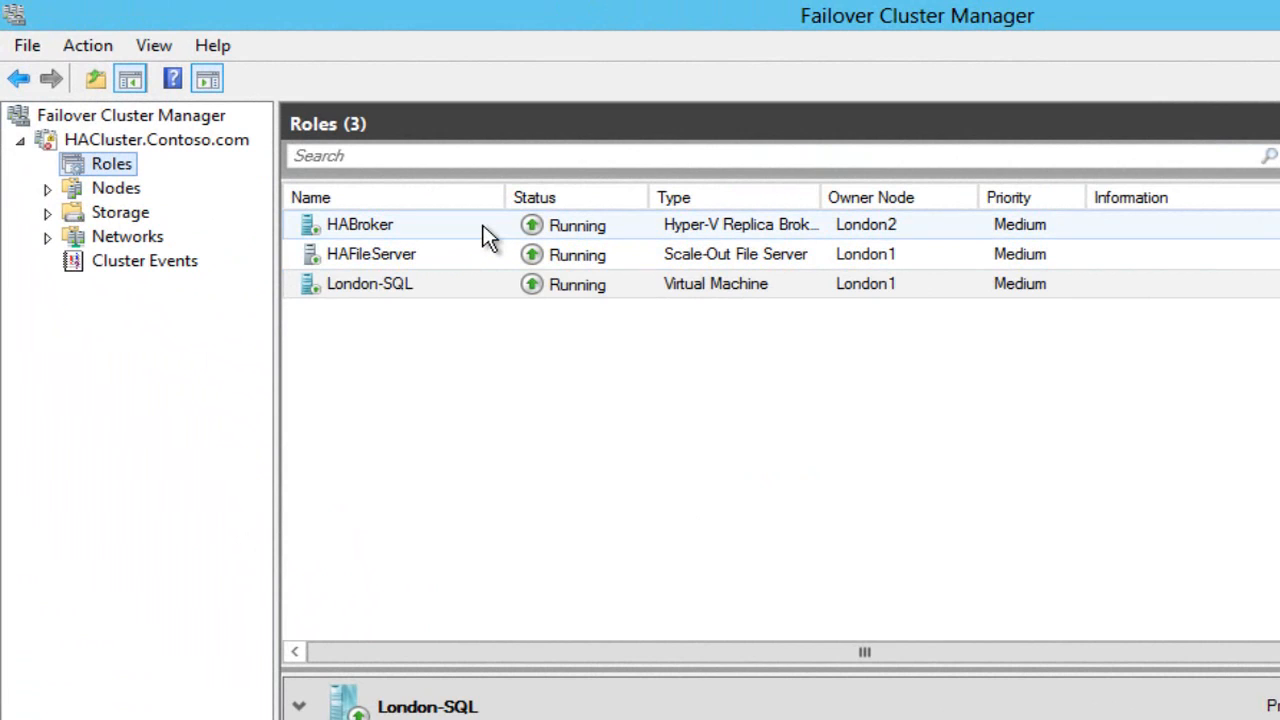
In HABroker's replication settings, enable the cluster as a Replica server using Kerberos (HTTP) and allow replication from any authenticated server
click(484, 230)
right_click(484, 230)
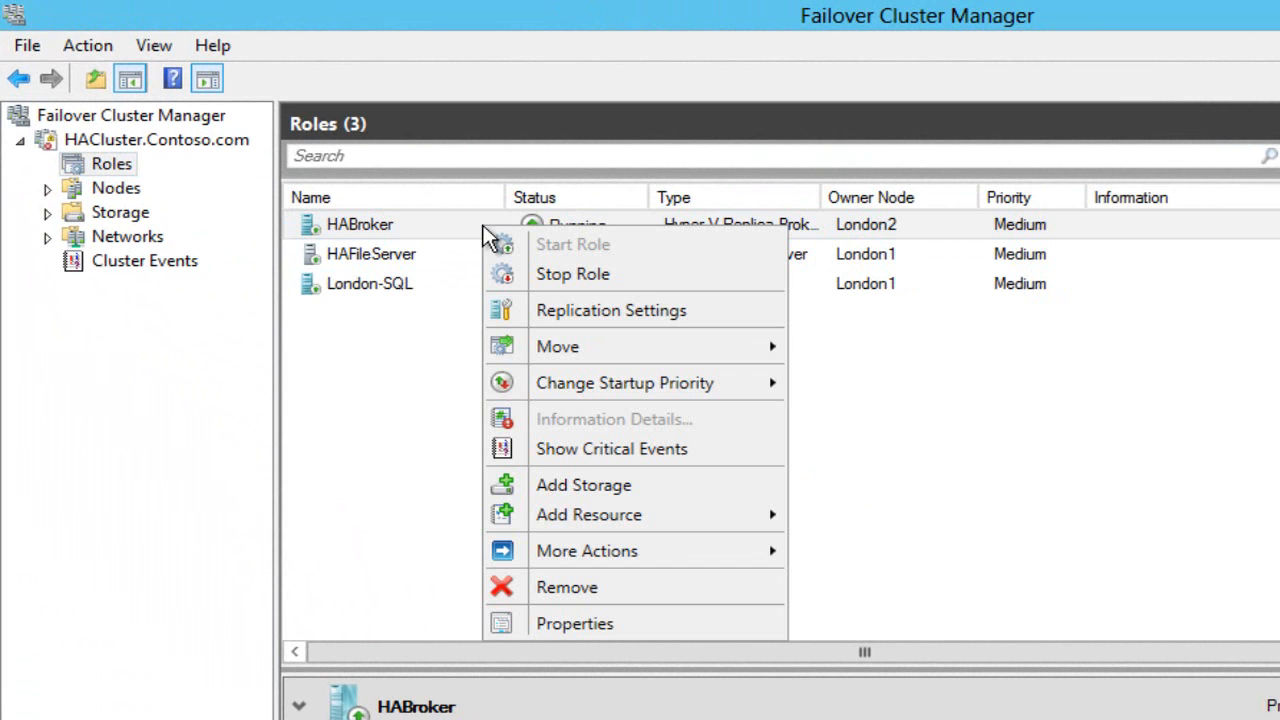
click(541, 312)
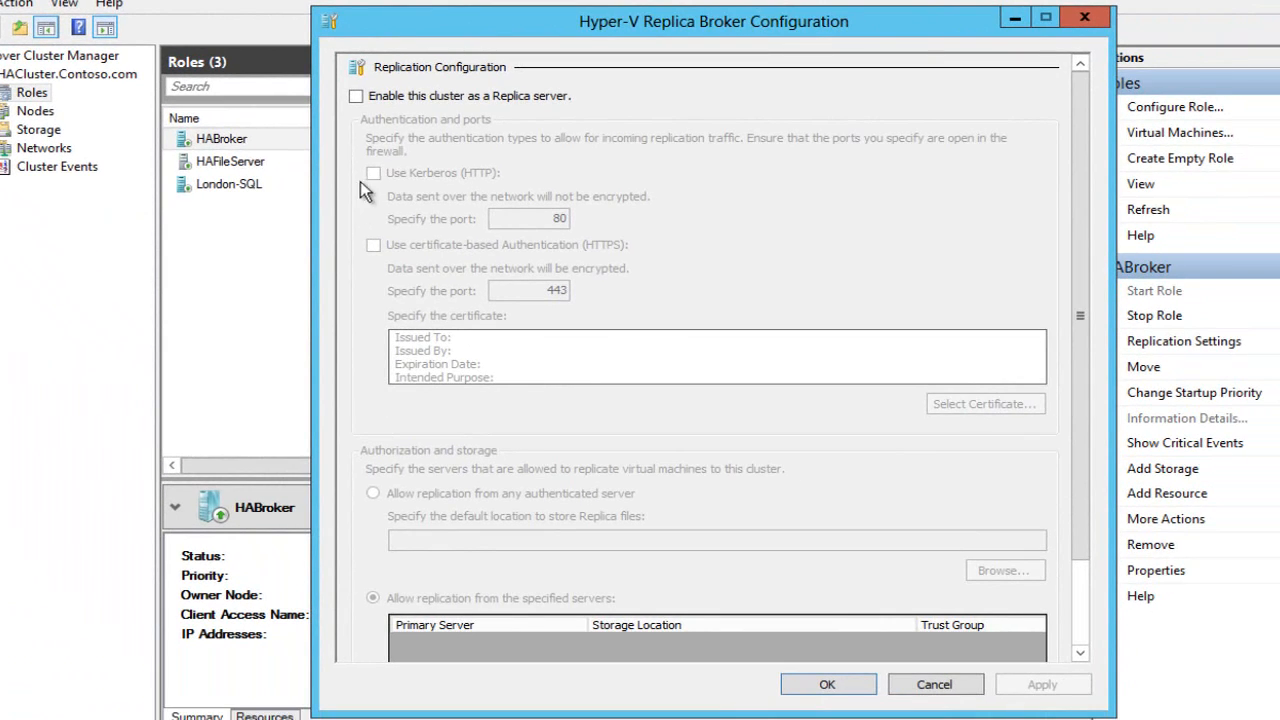
click(356, 96)
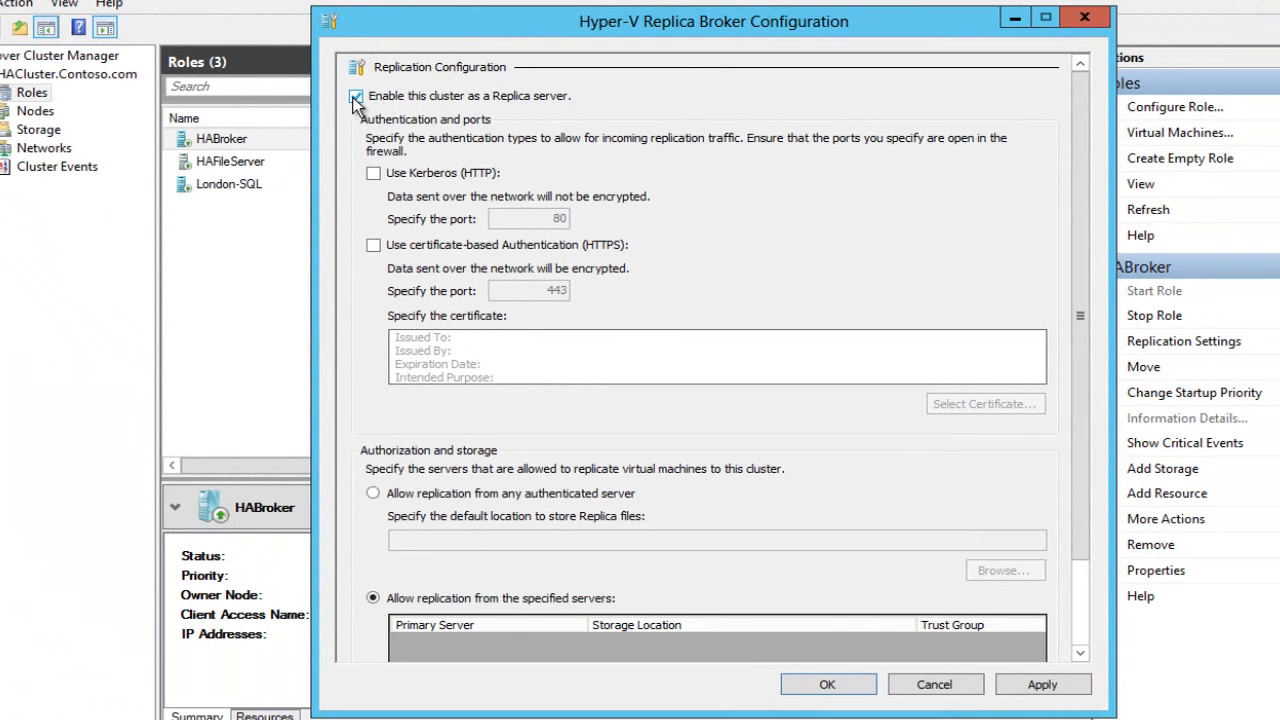
click(374, 174)
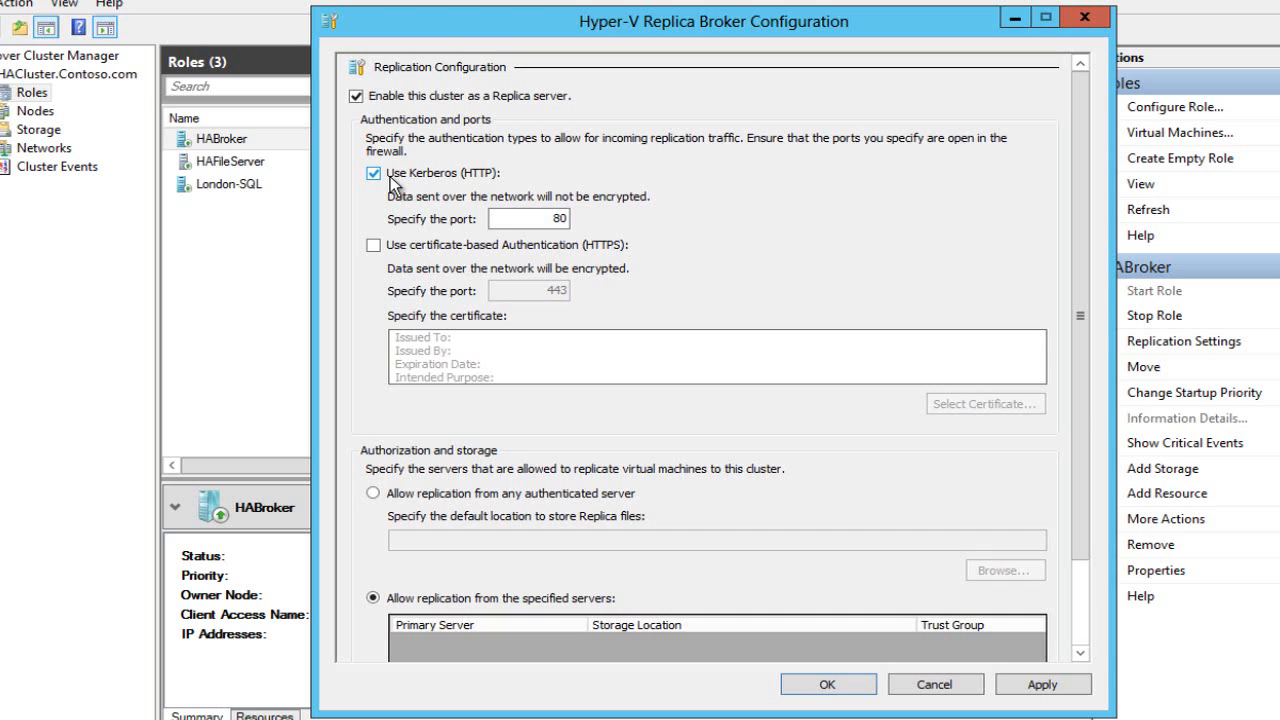
click(374, 494)
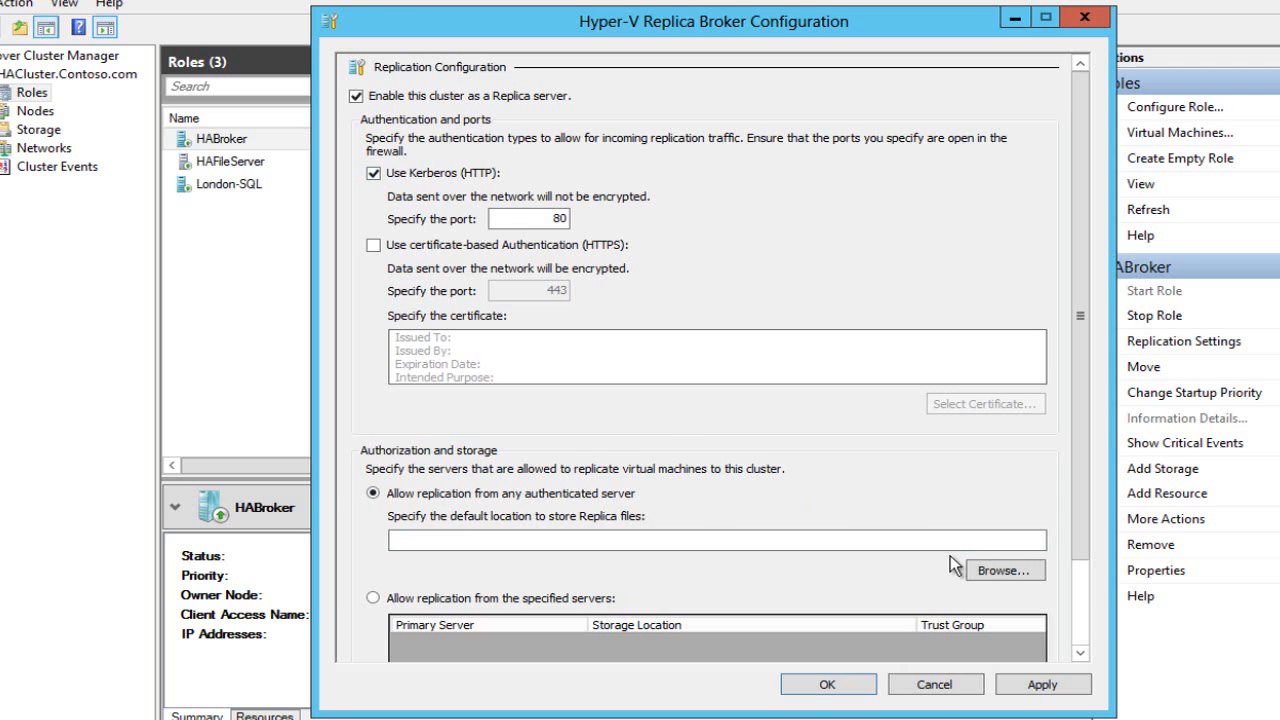
Browse for the default replica file location and open the Library share on \\hafileserver
click(983, 572)
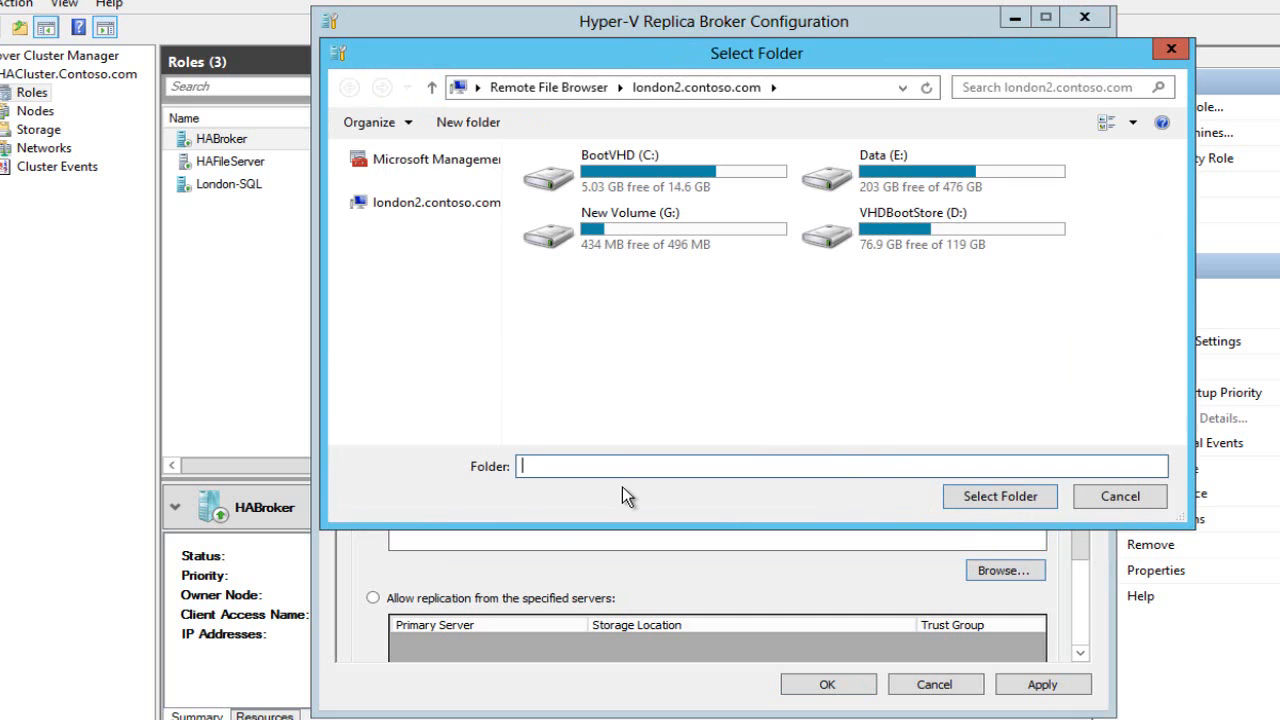
text(\\hafileserver)
key(Return)
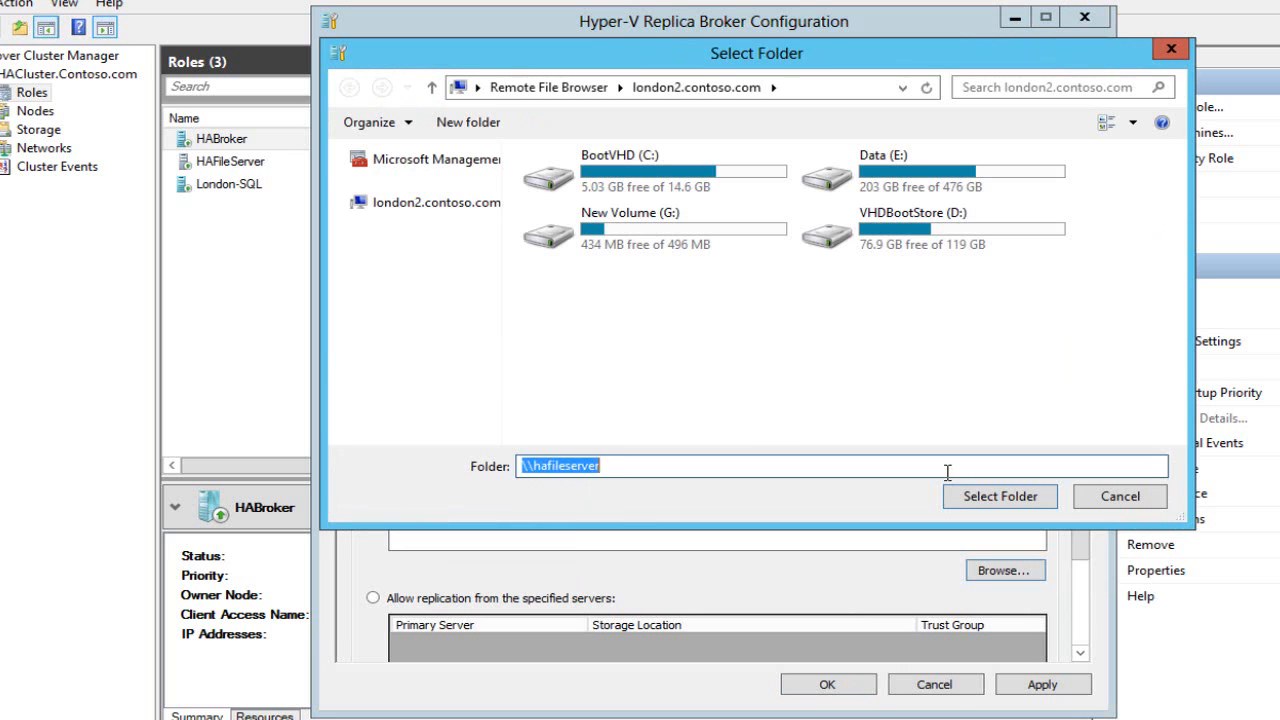
double_click(609, 181)
Create a folder named Replica in the Library share and save it as the broker's default replica storage location
right_click(618, 237)
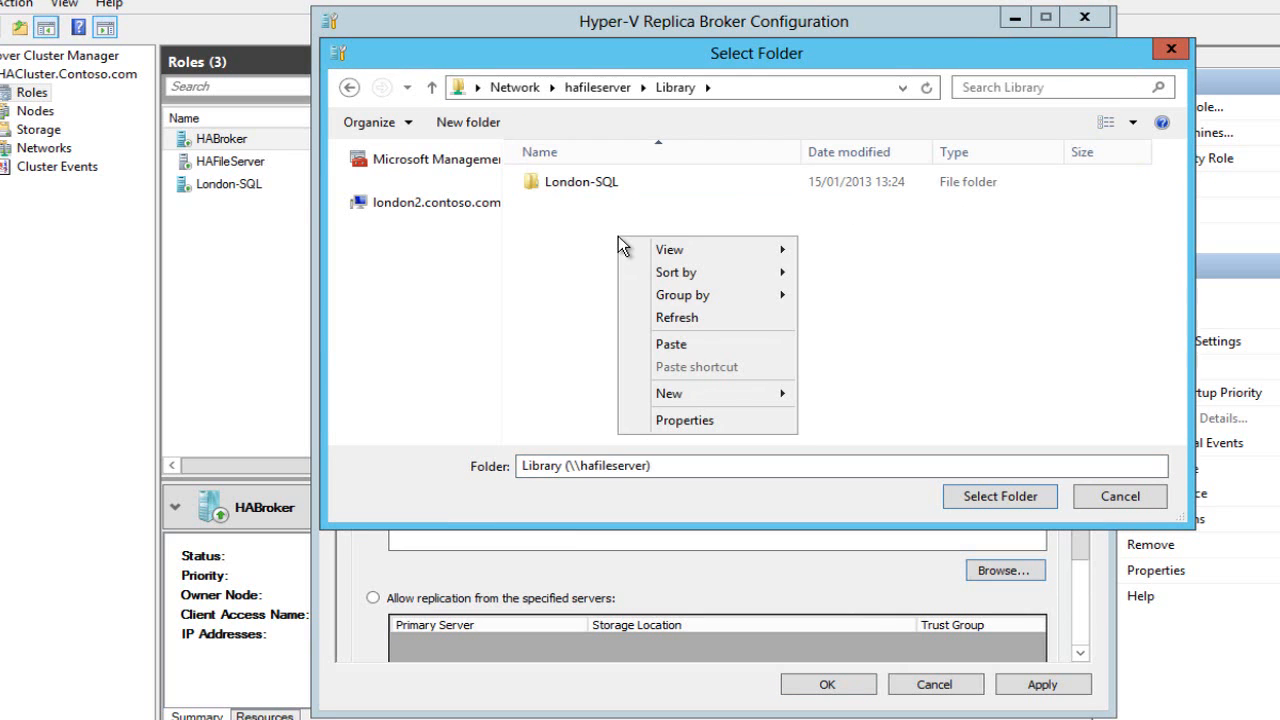
mouse_move(677, 391)
click(811, 396)
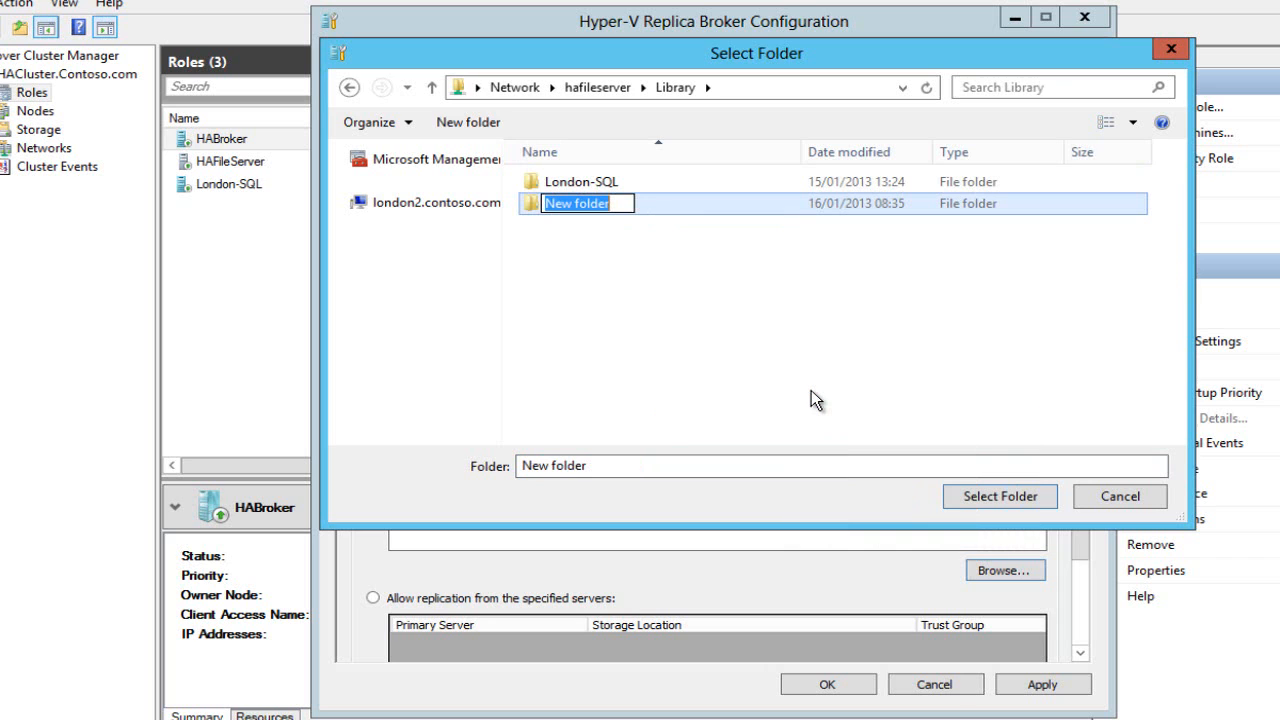
text(Re)
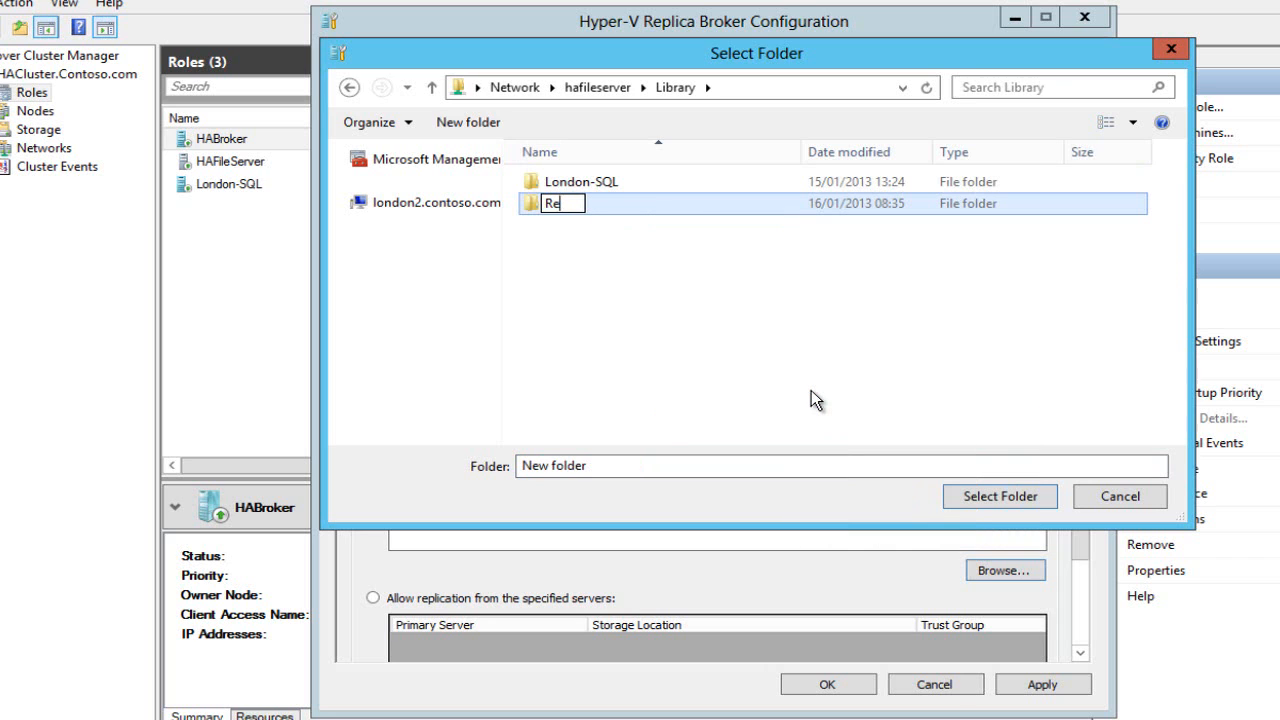
text(plica)
key(Return)
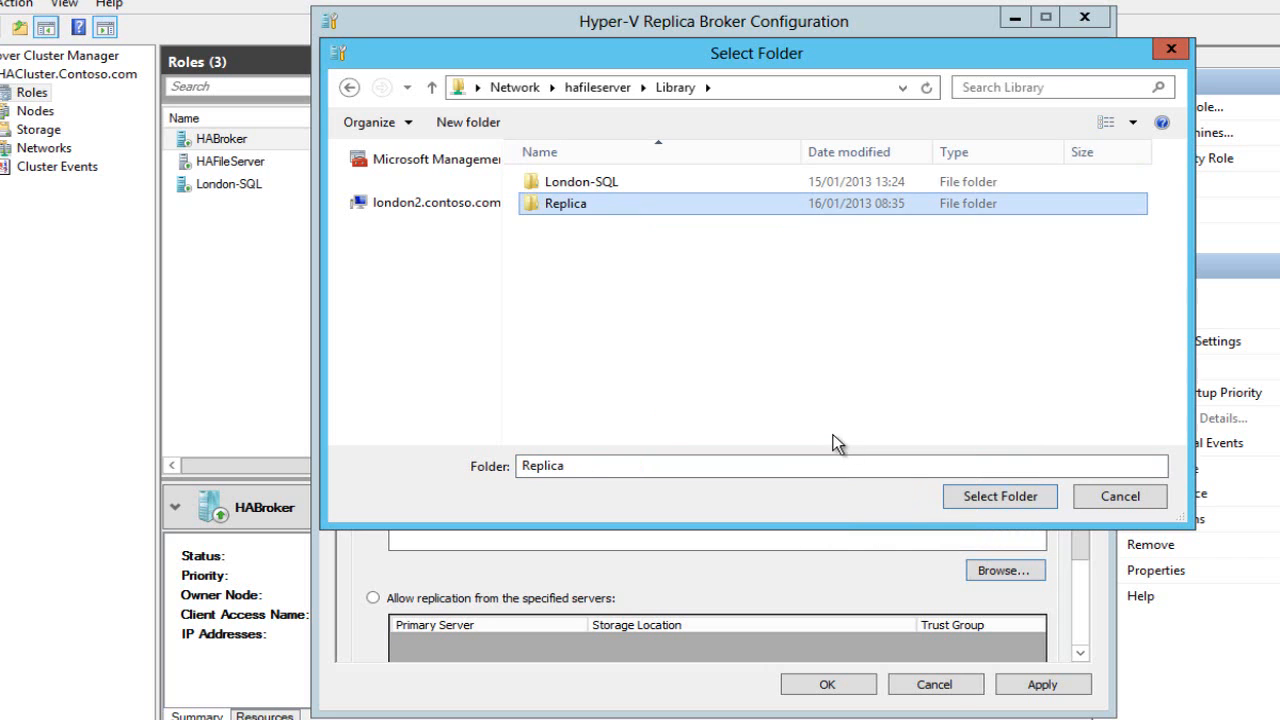
click(971, 494)
click(827, 684)
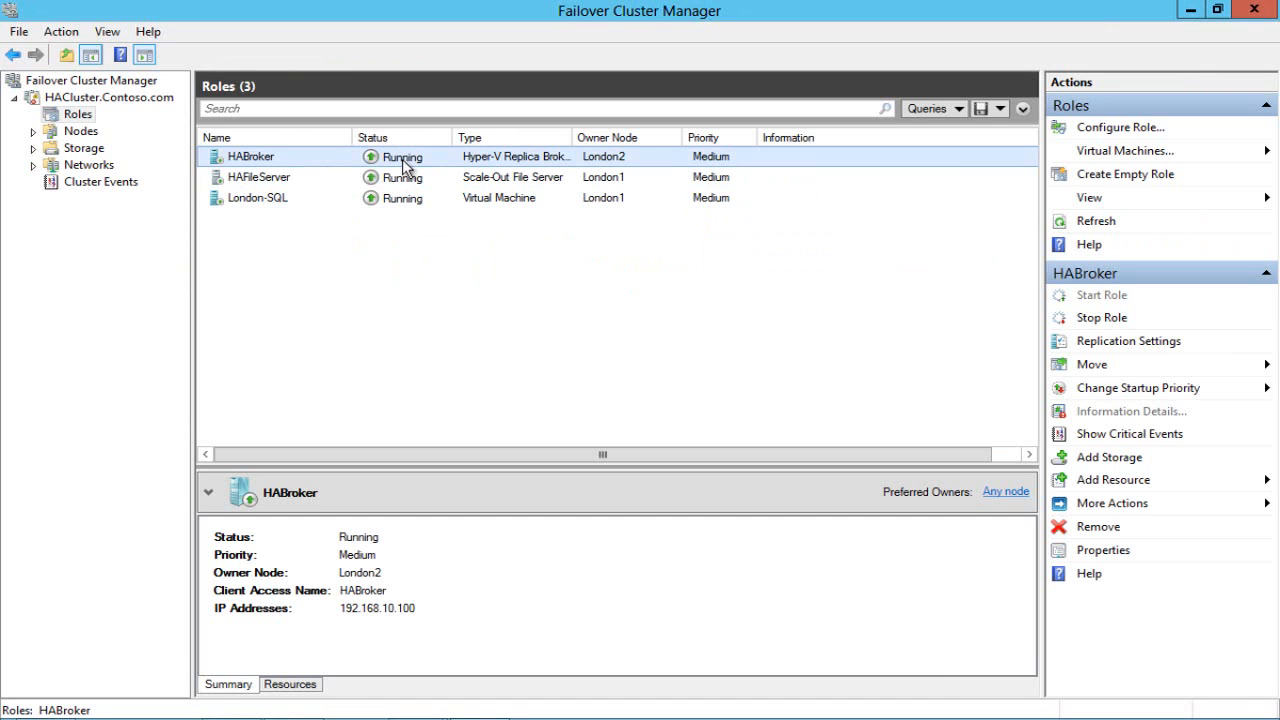
Start enabling replication for the London-SQL virtual machine and specify london3 as the replica server
click(406, 199)
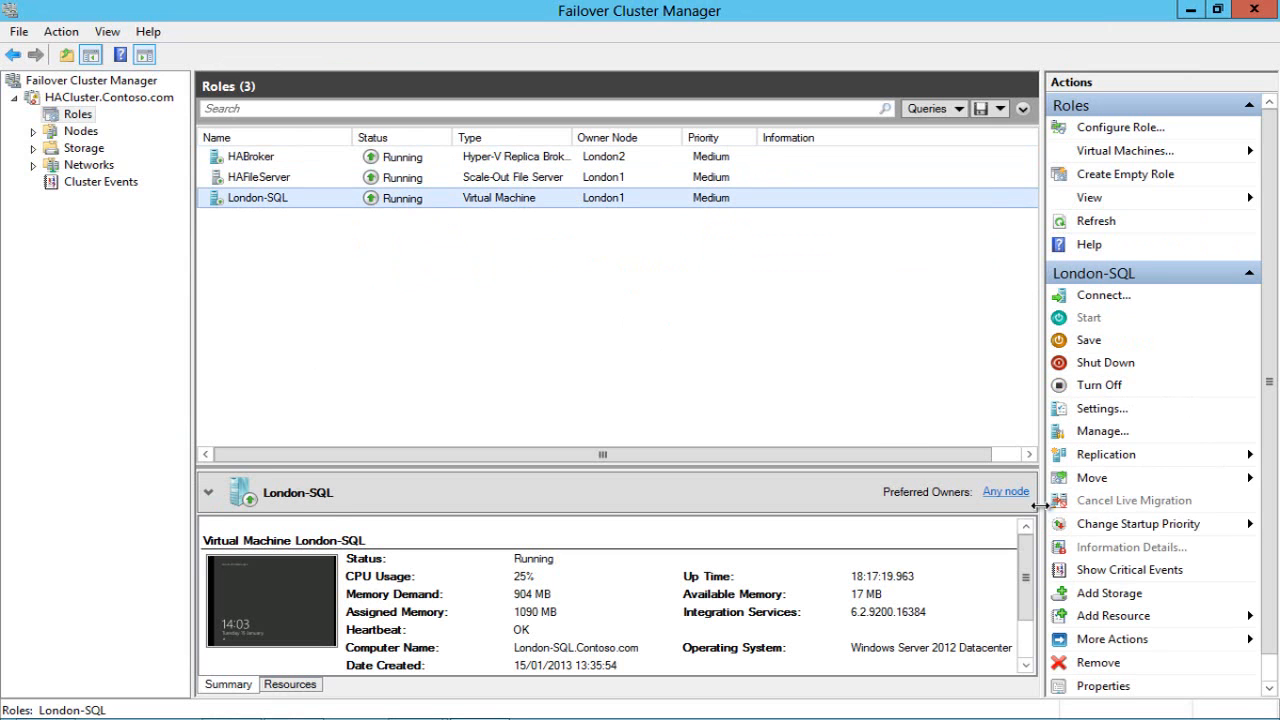
click(1092, 456)
click(1100, 458)
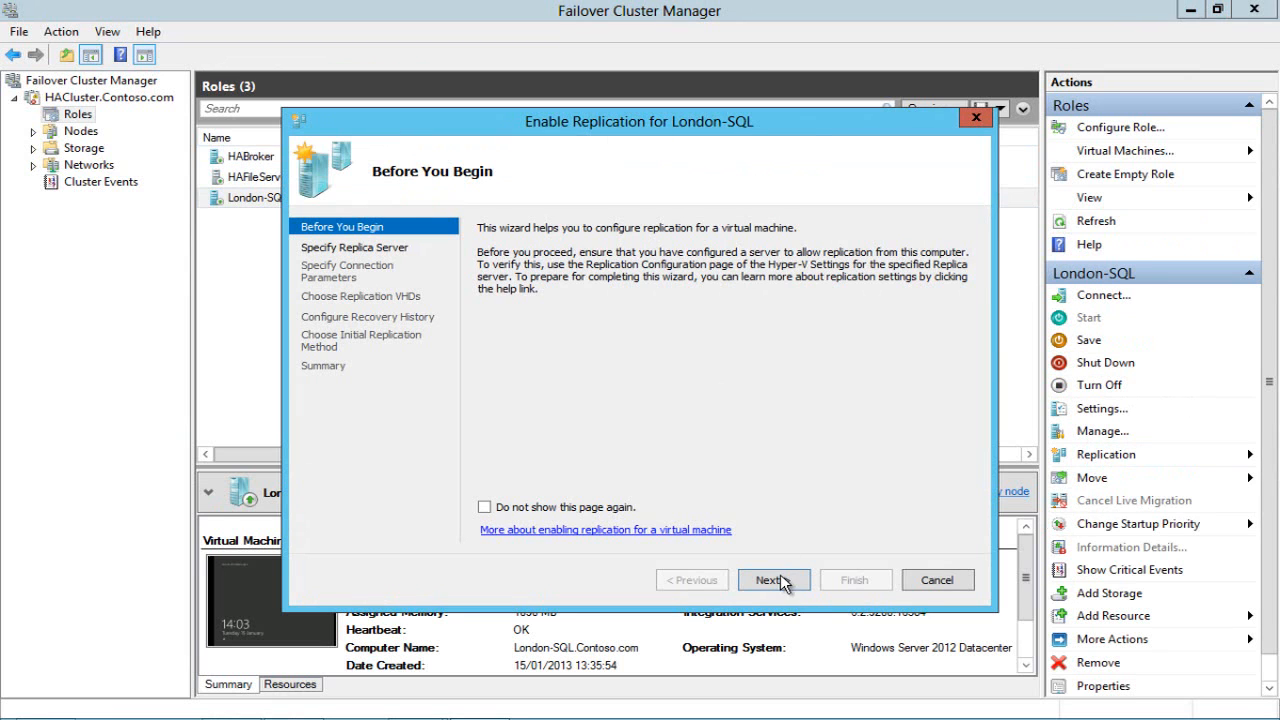
click(779, 582)
text(lo)
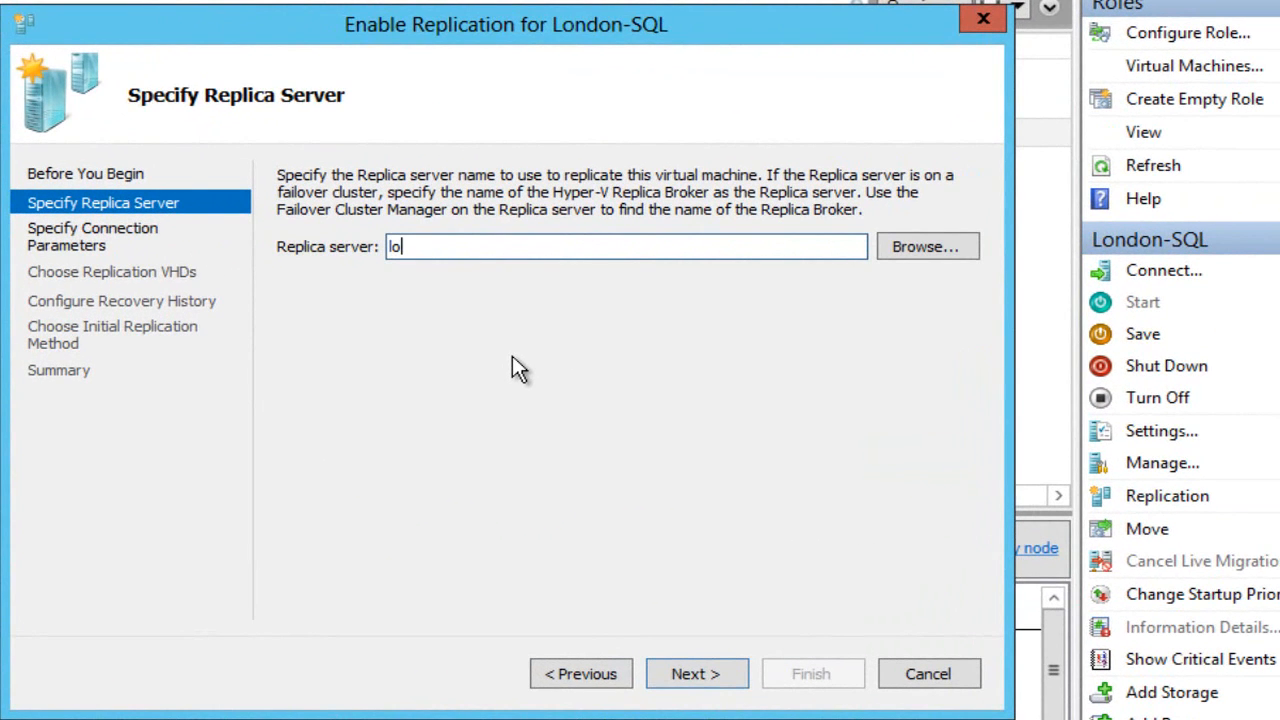
text(ndon3)
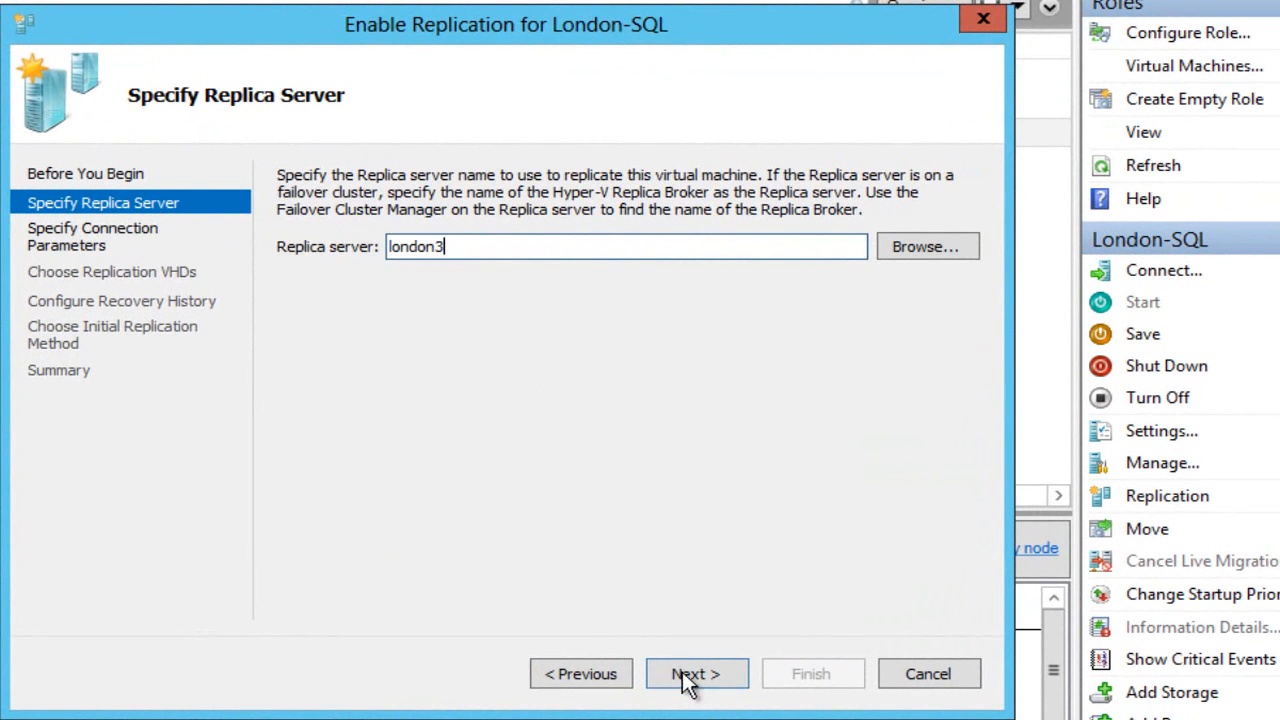
click(695, 683)
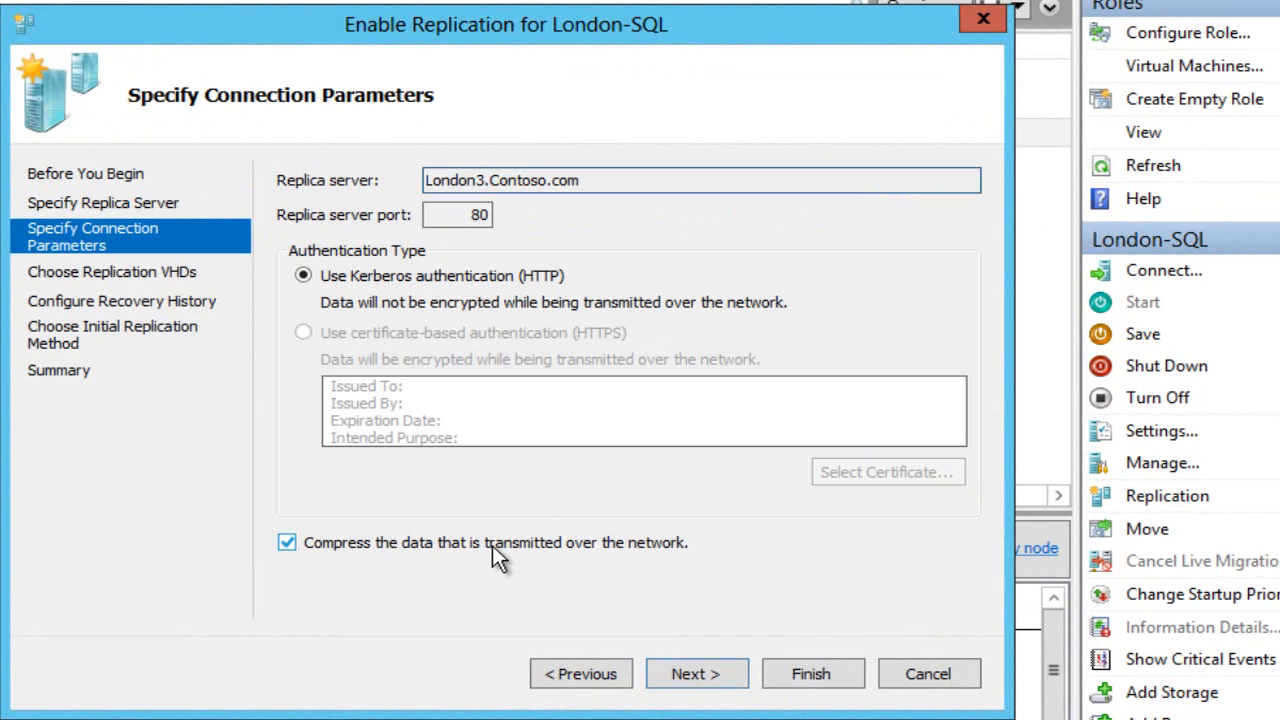
Enable replication with compressed Kerberos (HTTP) transfer of London-SQL.vhd, only the latest recovery point, and the initial copy sent over the network immediately
click(695, 675)
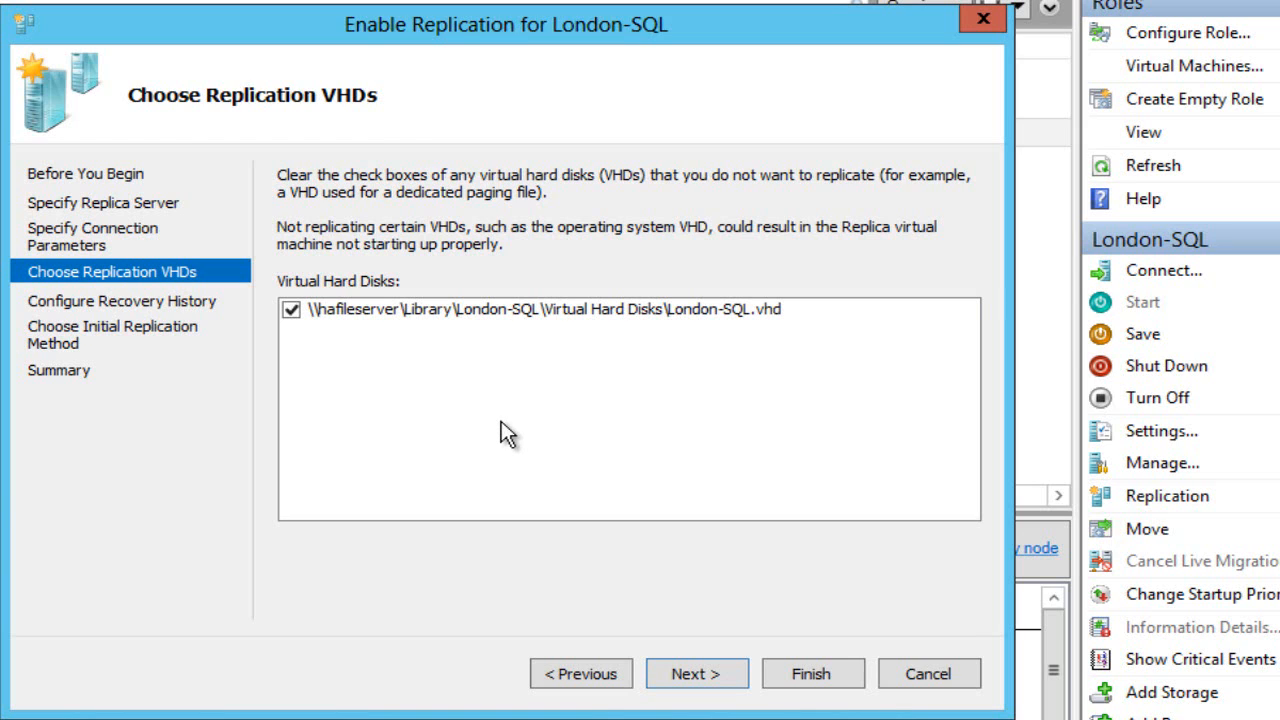
click(682, 672)
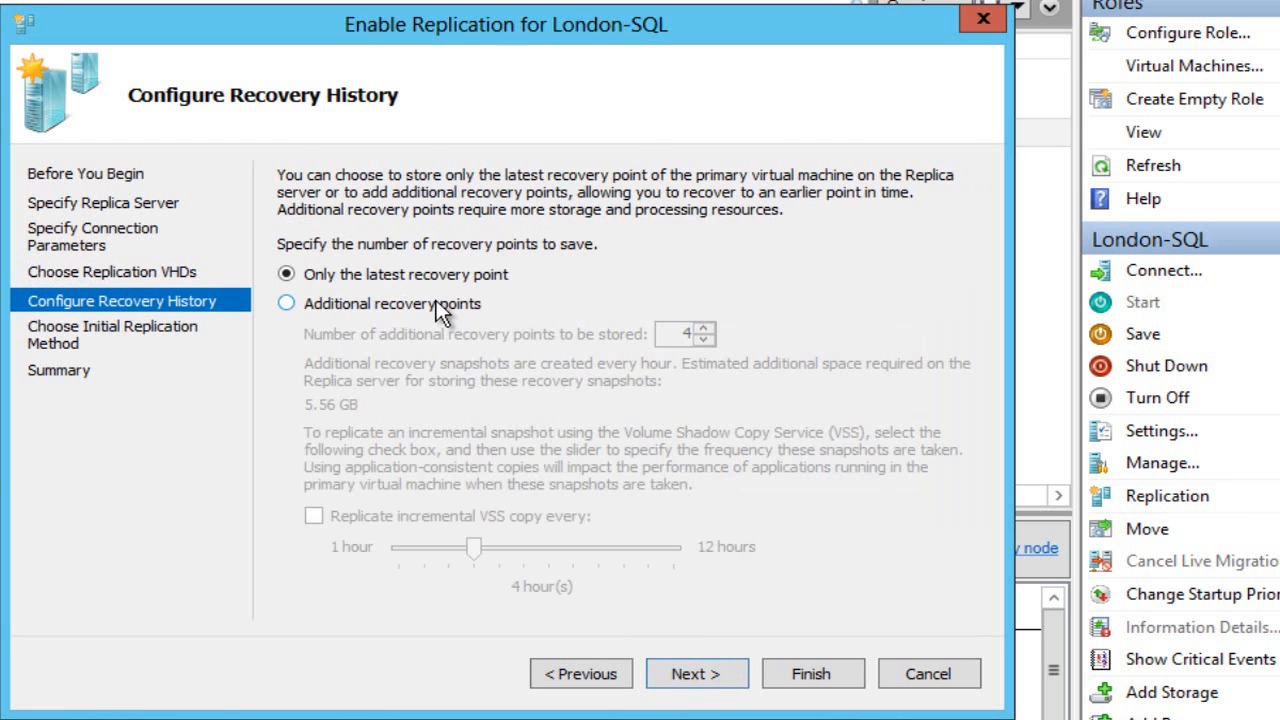
click(436, 303)
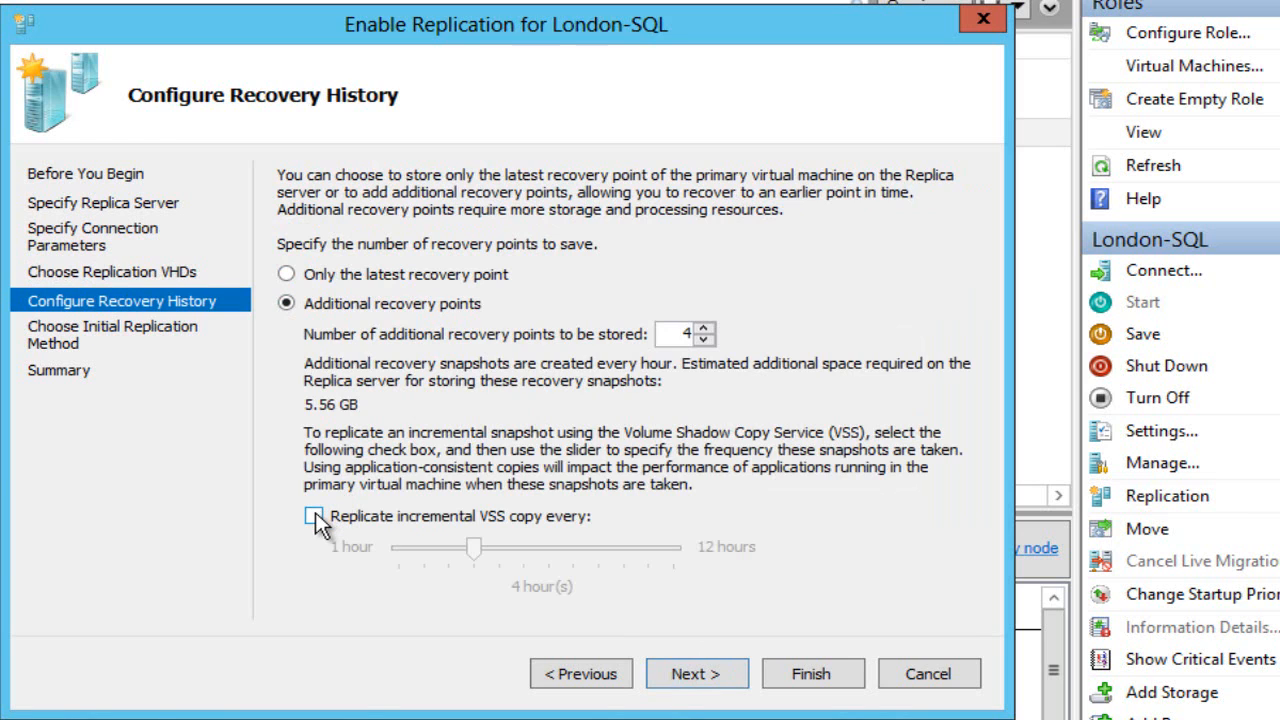
click(287, 276)
click(686, 676)
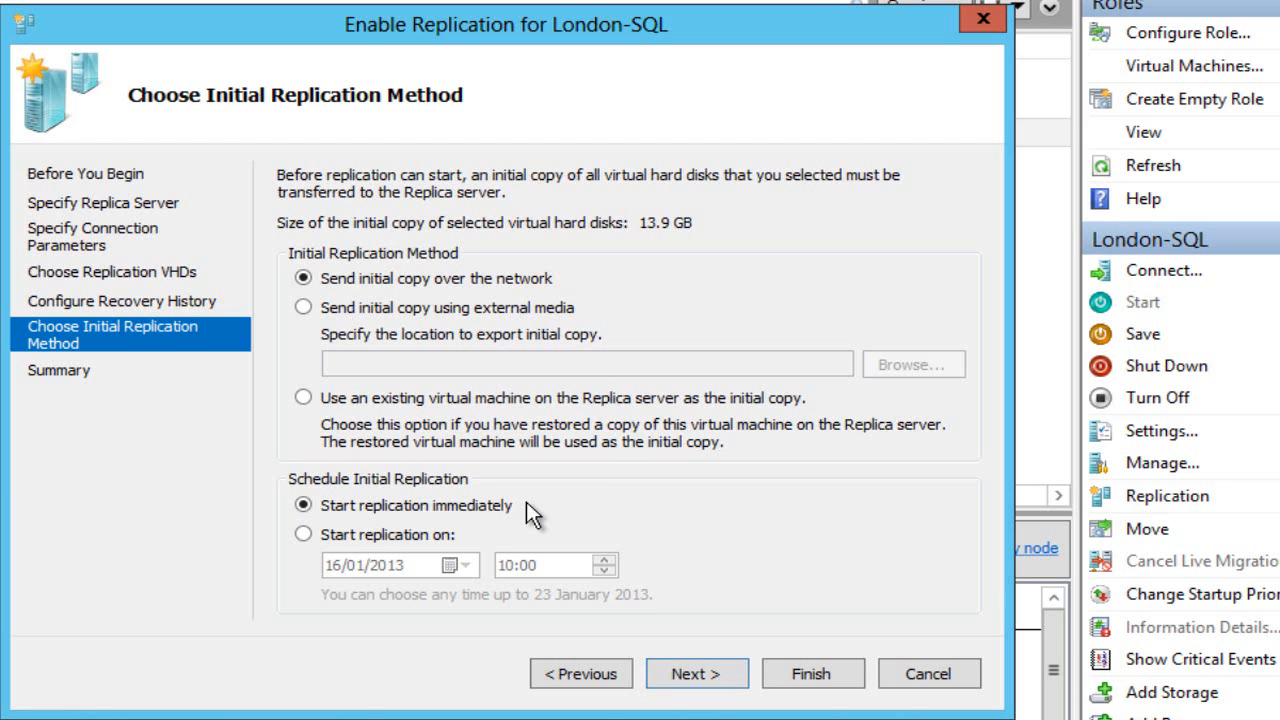
click(705, 675)
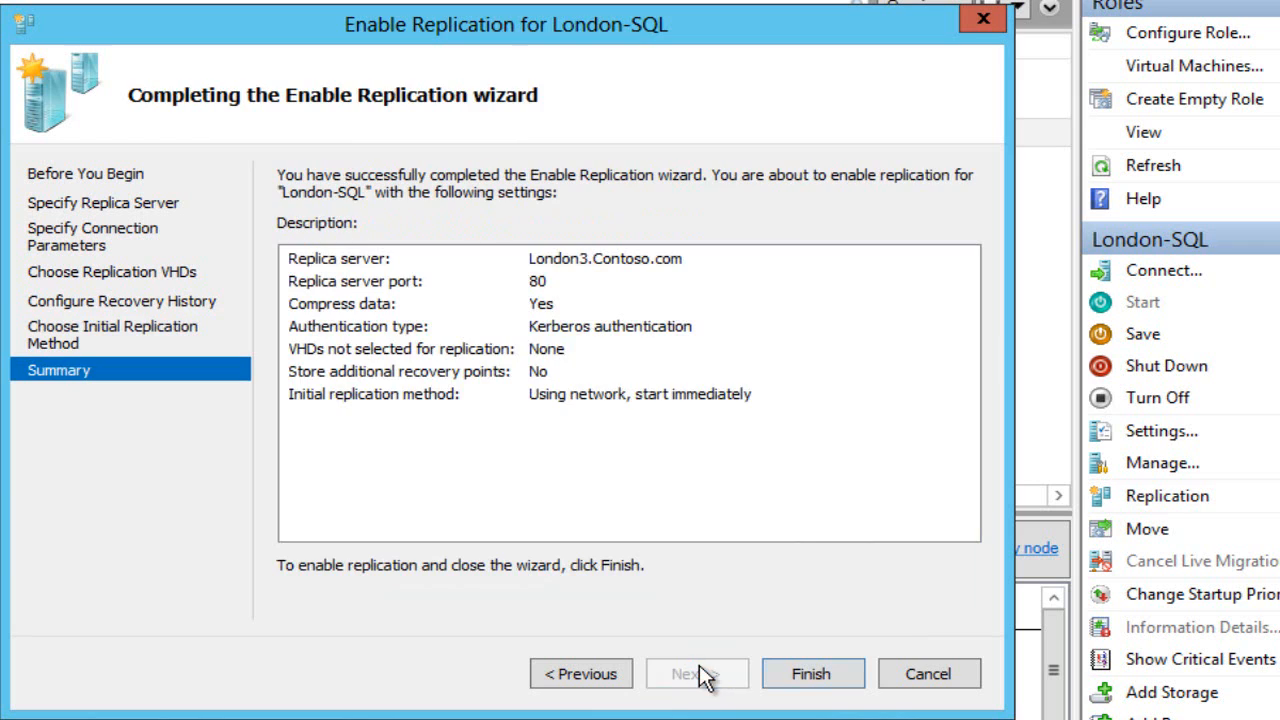
click(797, 679)
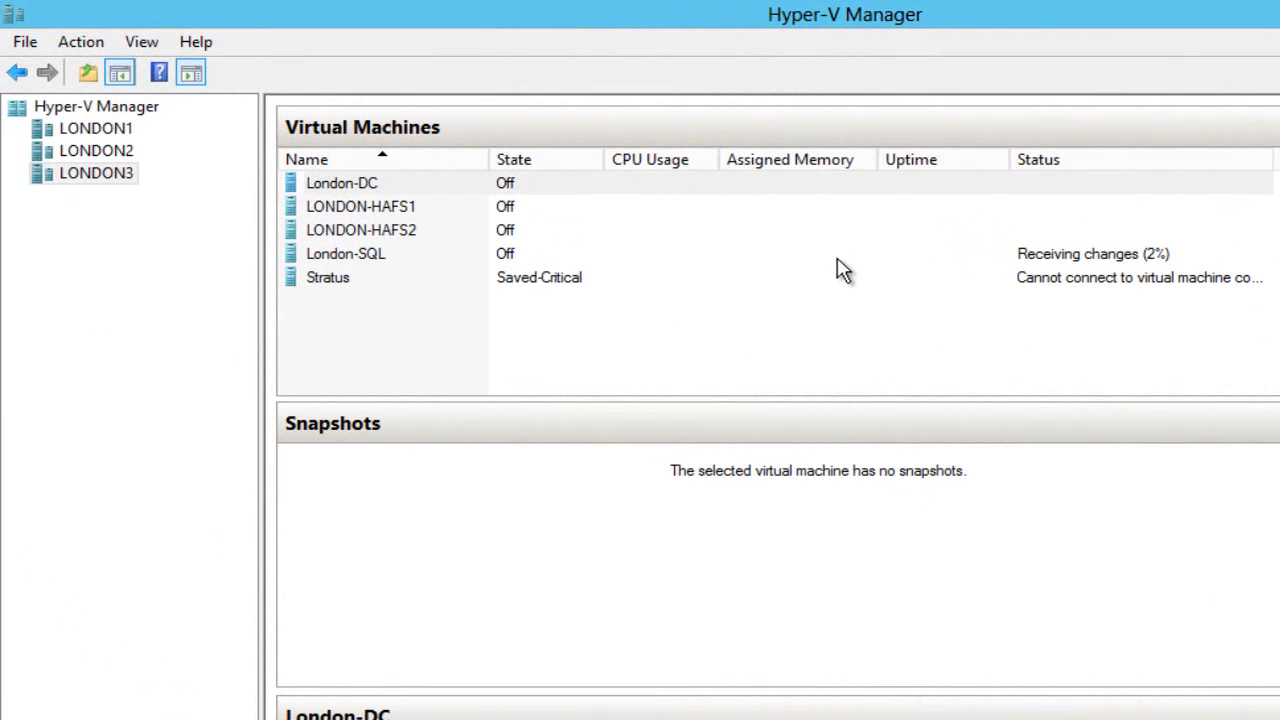
Check the London-SQL replica's status on LONDON3 in Hyper-V Manager and compare it with the London-SQL role in Failover Cluster Manager
click(993, 252)
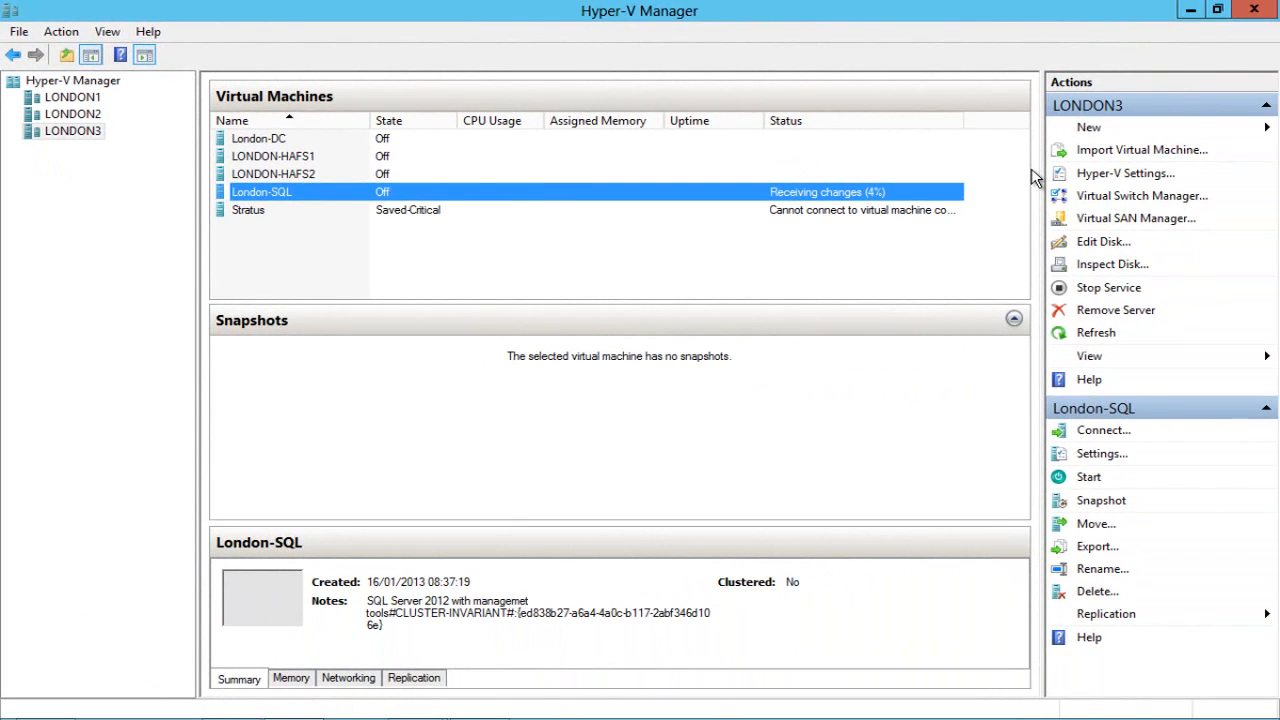
key(alt+Tab)
key(alt+Tab)
key(alt+Tab)
key(alt+Tab)
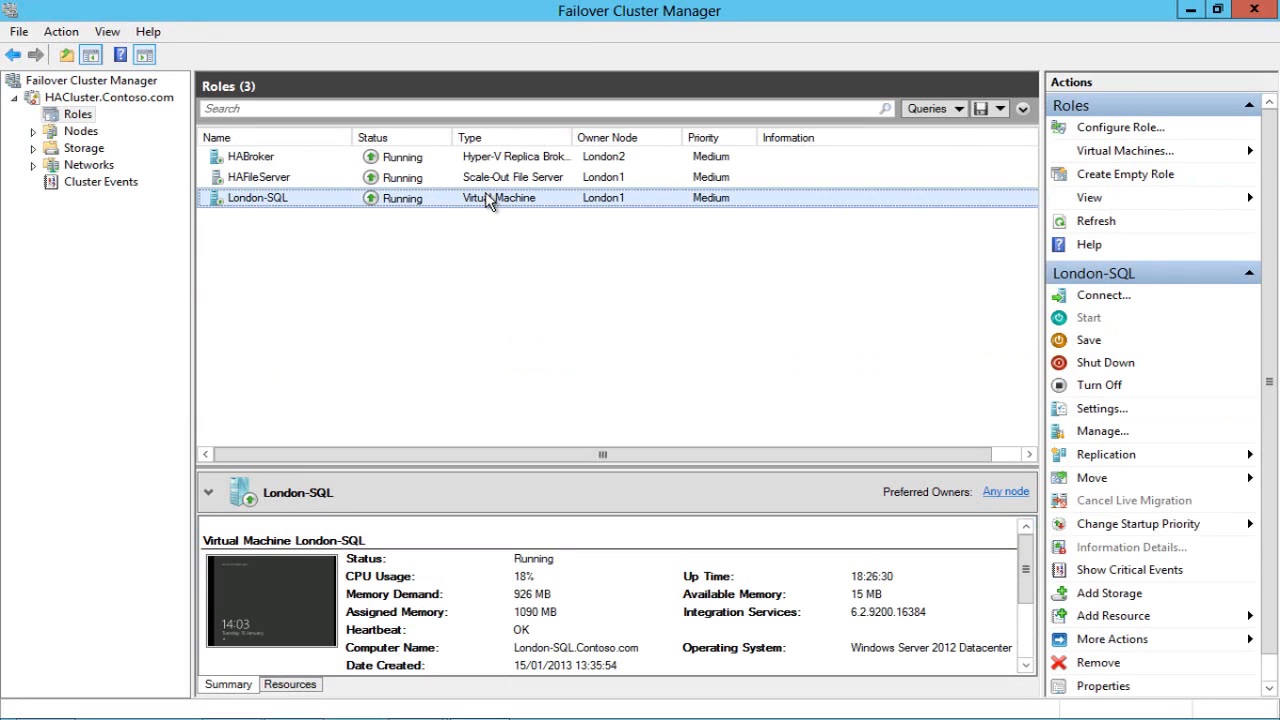
key(alt+Tab)
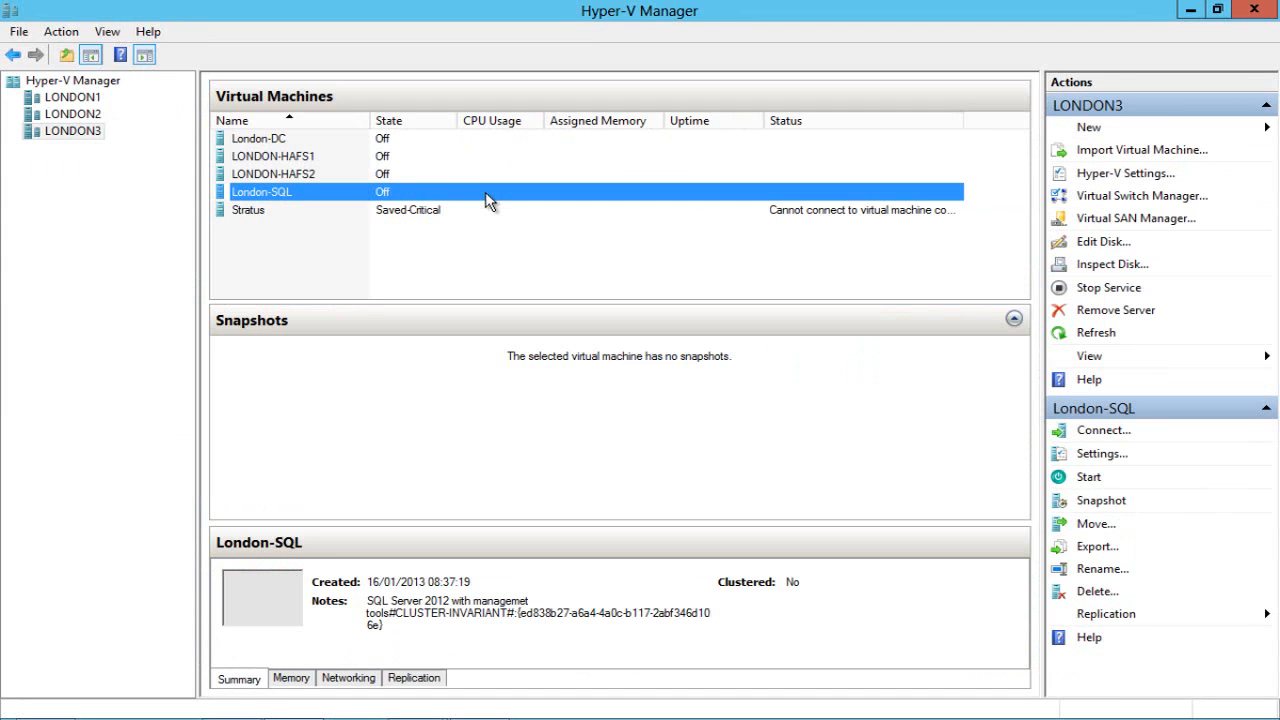
Try to start the London-SQL replica virtual machine on LONDON3
right_click(484, 201)
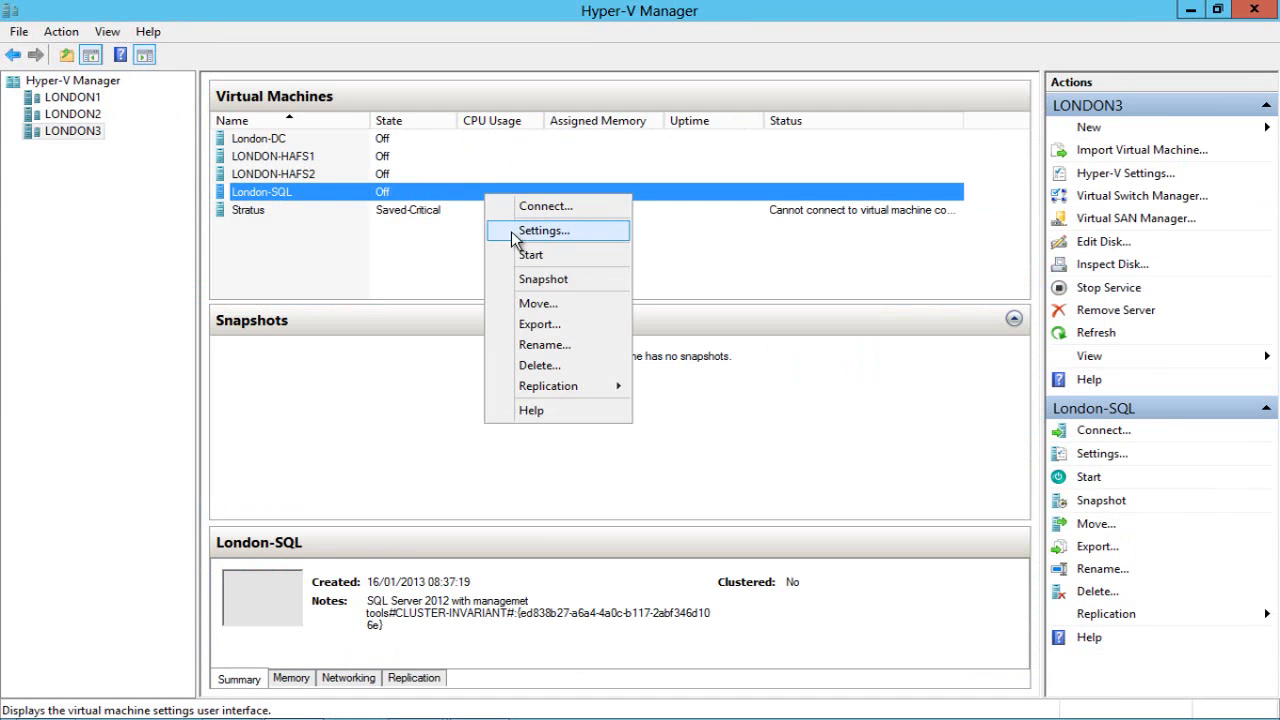
click(525, 254)
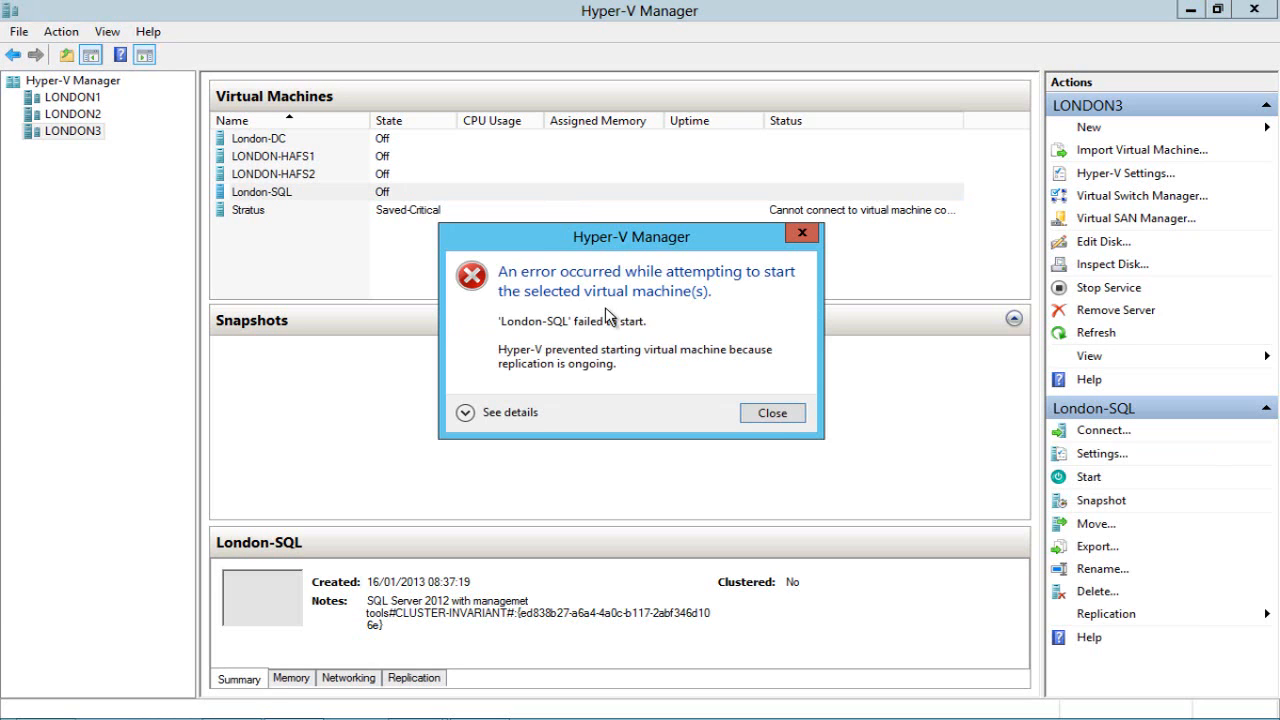
click(773, 413)
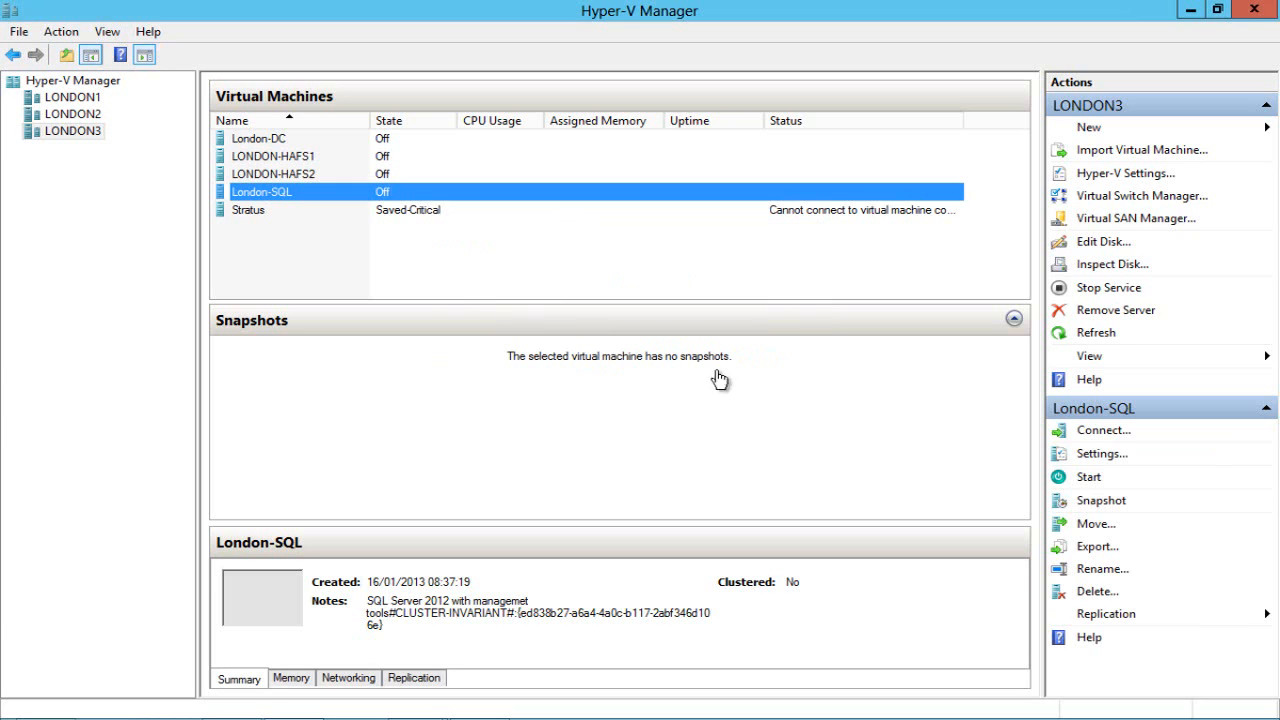
Run a test failover of the London-SQL replica from its latest recovery point and select the resulting replica snapshot
right_click(453, 200)
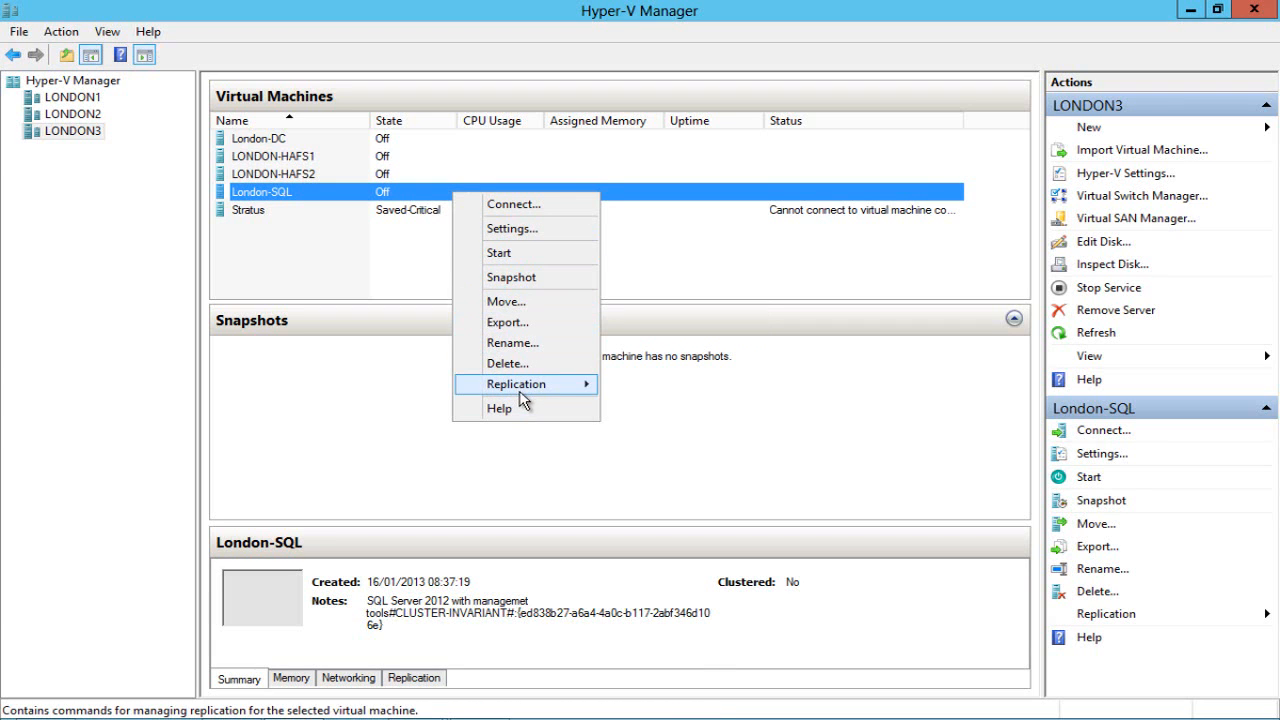
mouse_move(522, 392)
click(646, 406)
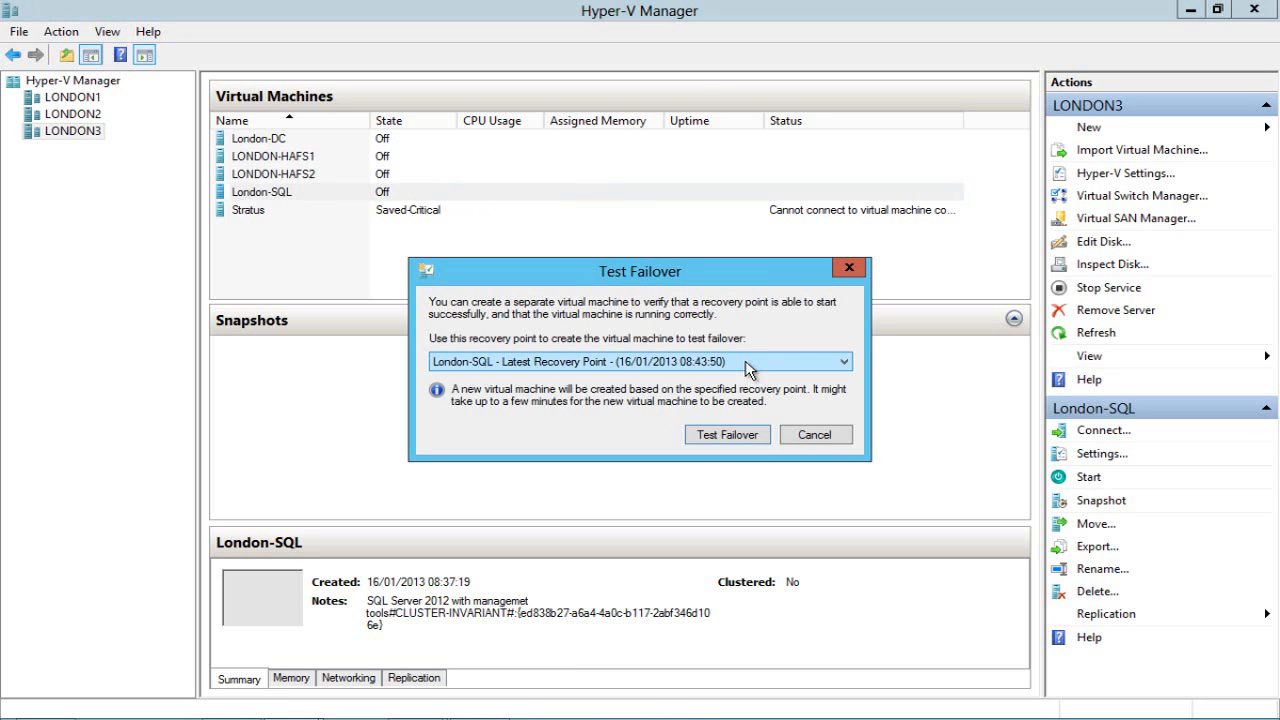
click(745, 443)
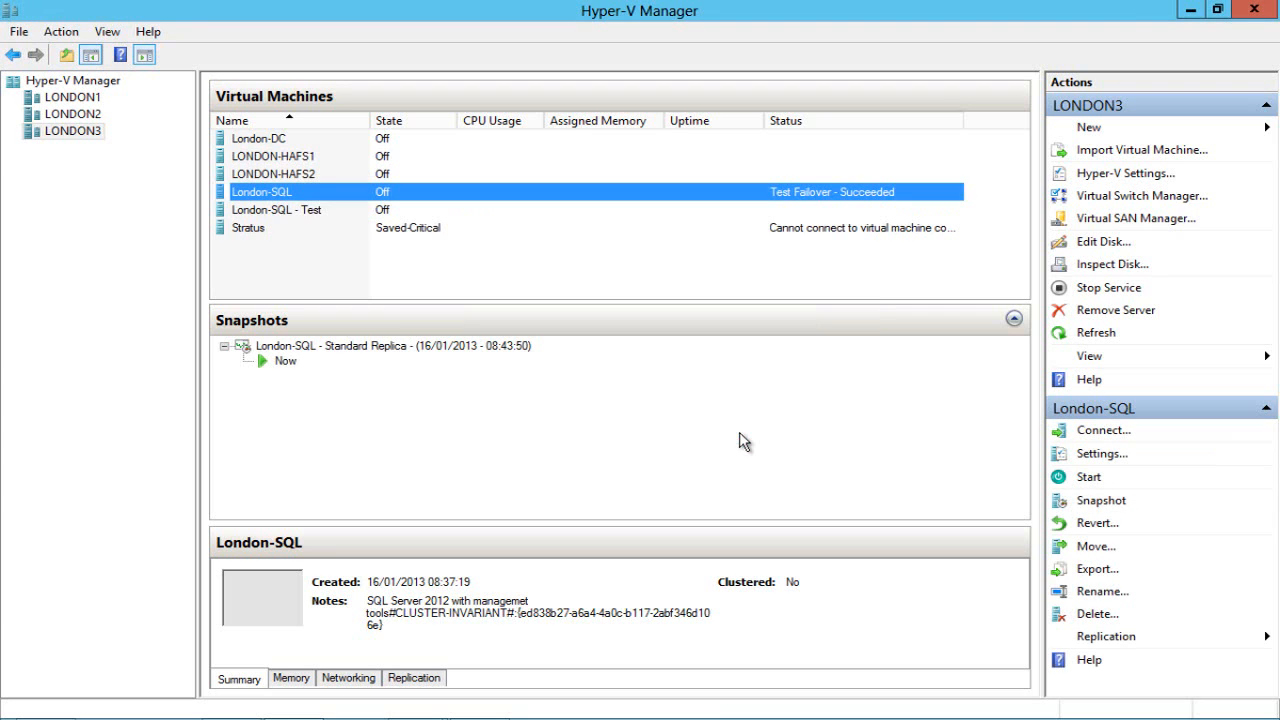
click(363, 350)
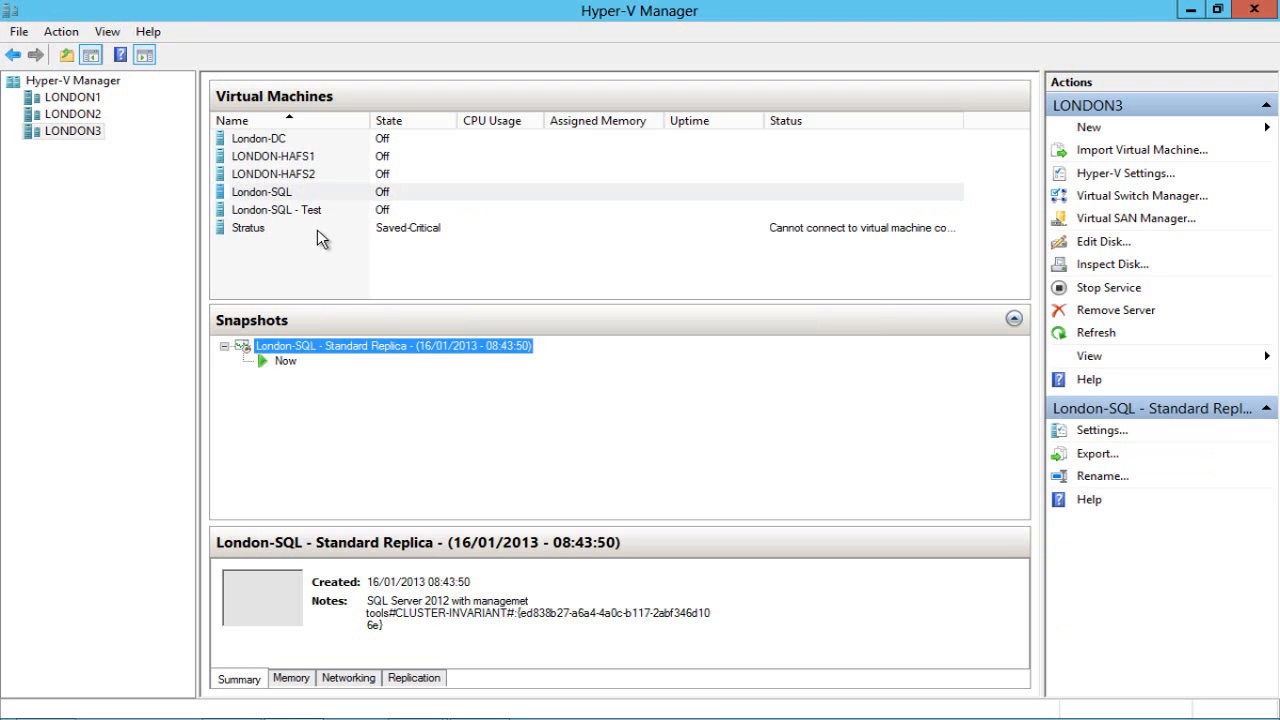
Start the London-SQL - Test virtual machine on LONDON3
click(312, 212)
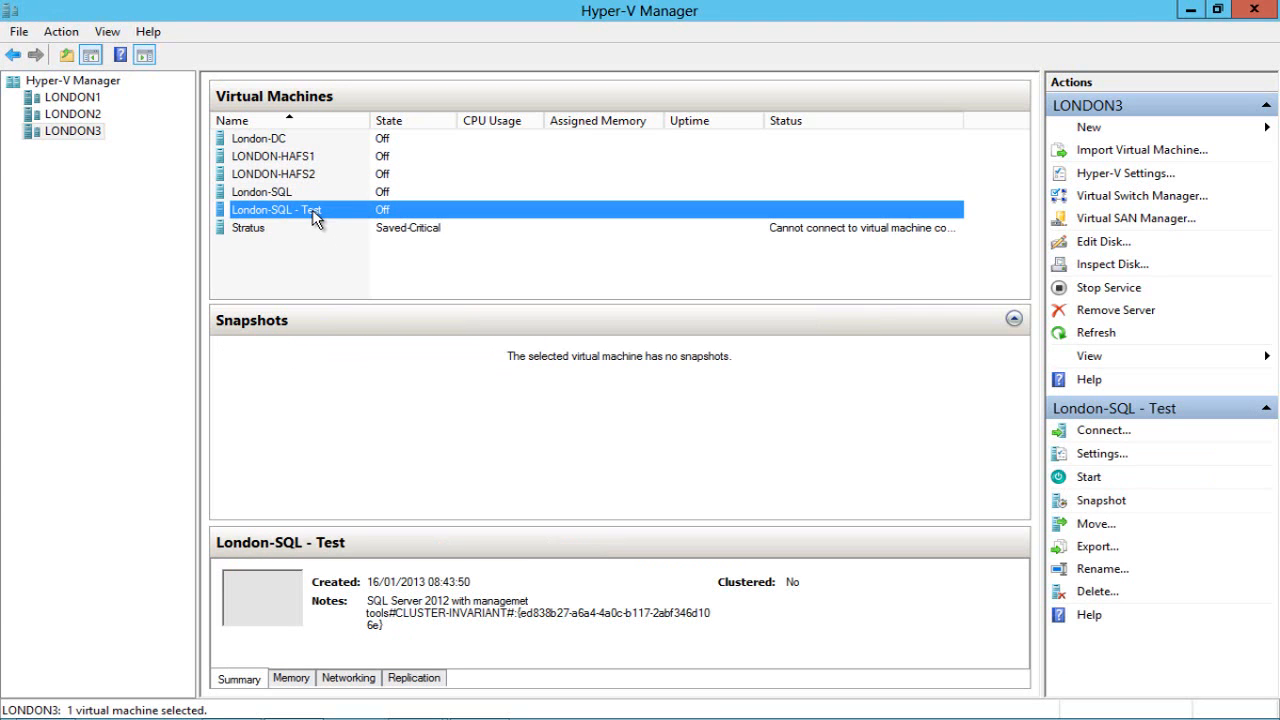
right_click(305, 210)
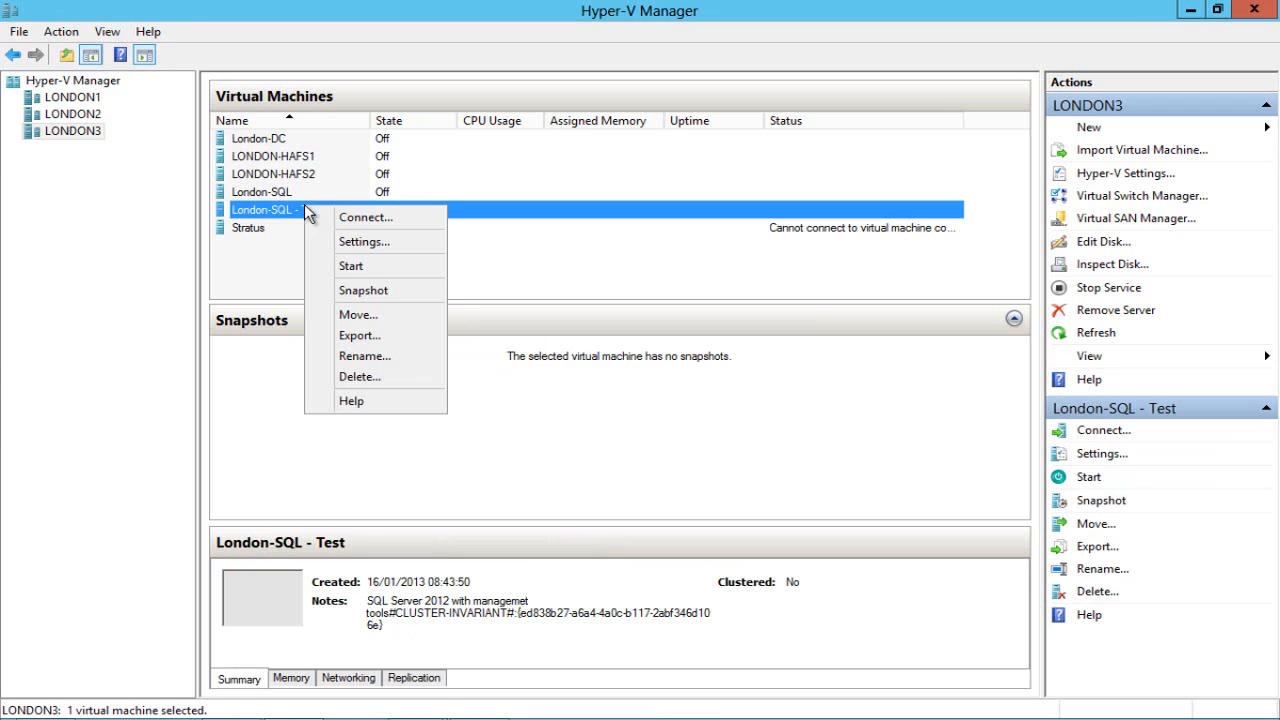
click(339, 262)
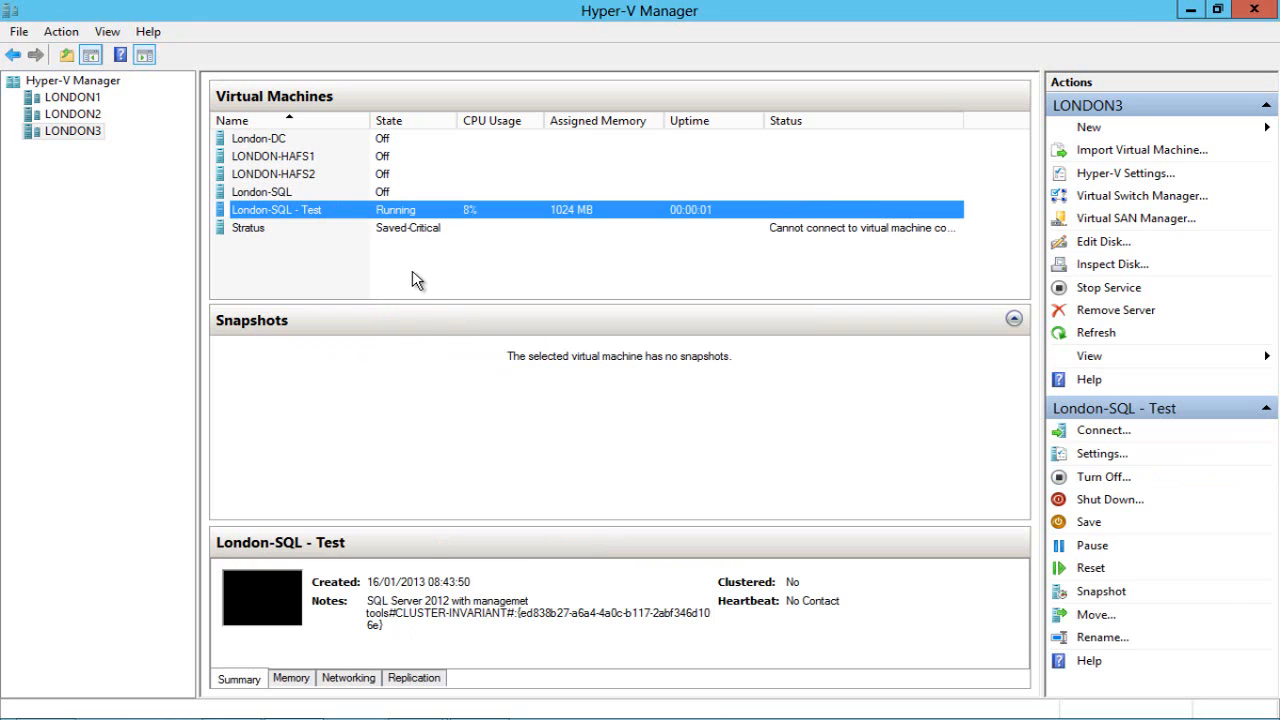
Examine the virtual switch connection of both network adapters in the London-SQL - Test settings, and close them without changes
right_click(440, 207)
click(467, 246)
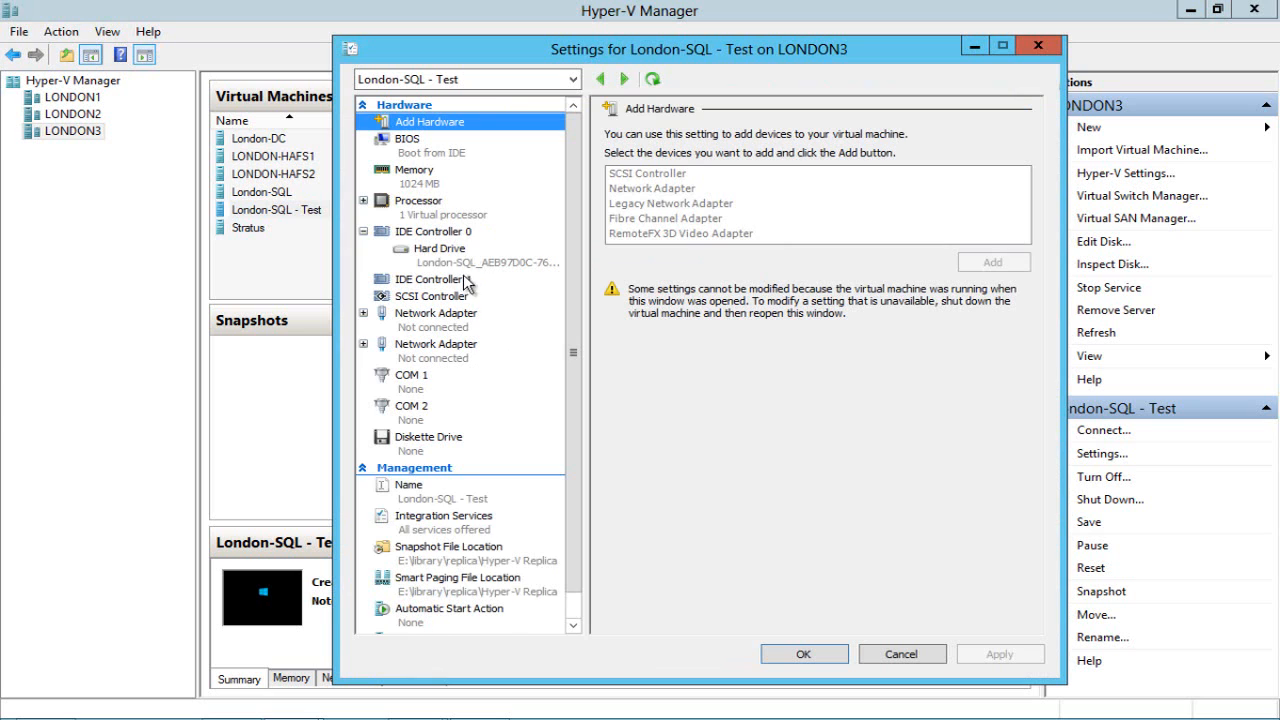
click(448, 335)
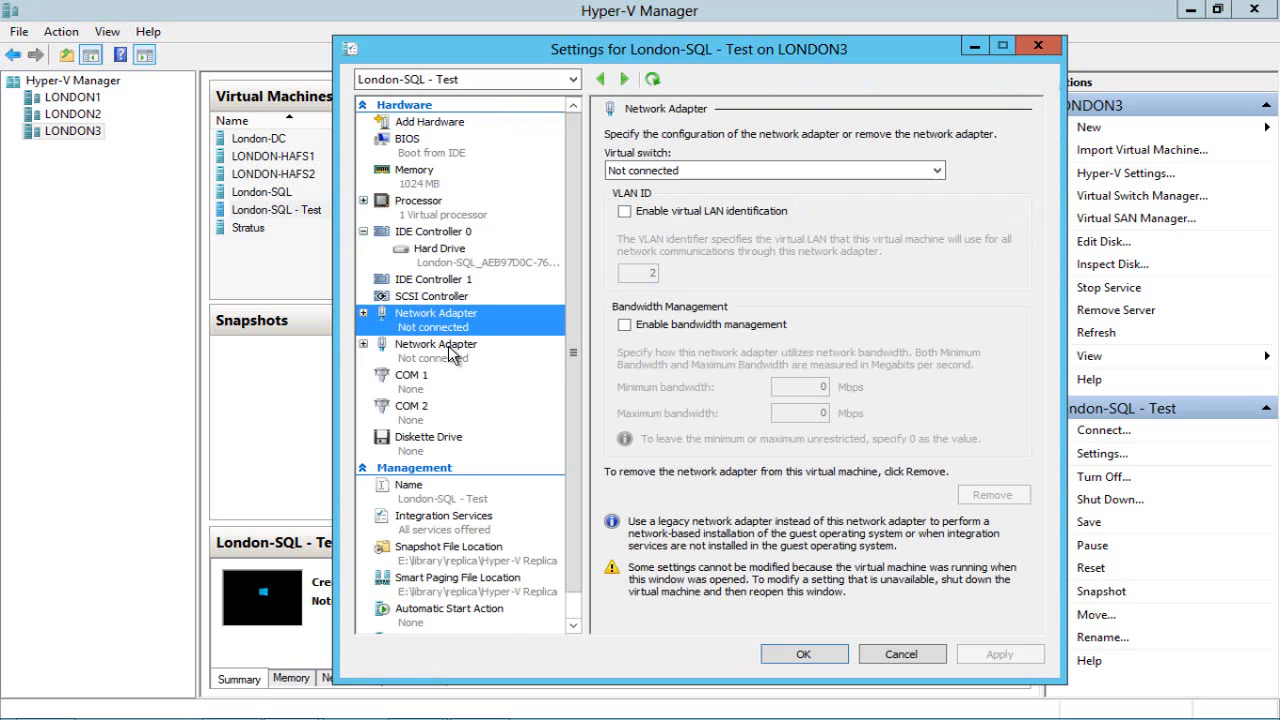
click(452, 352)
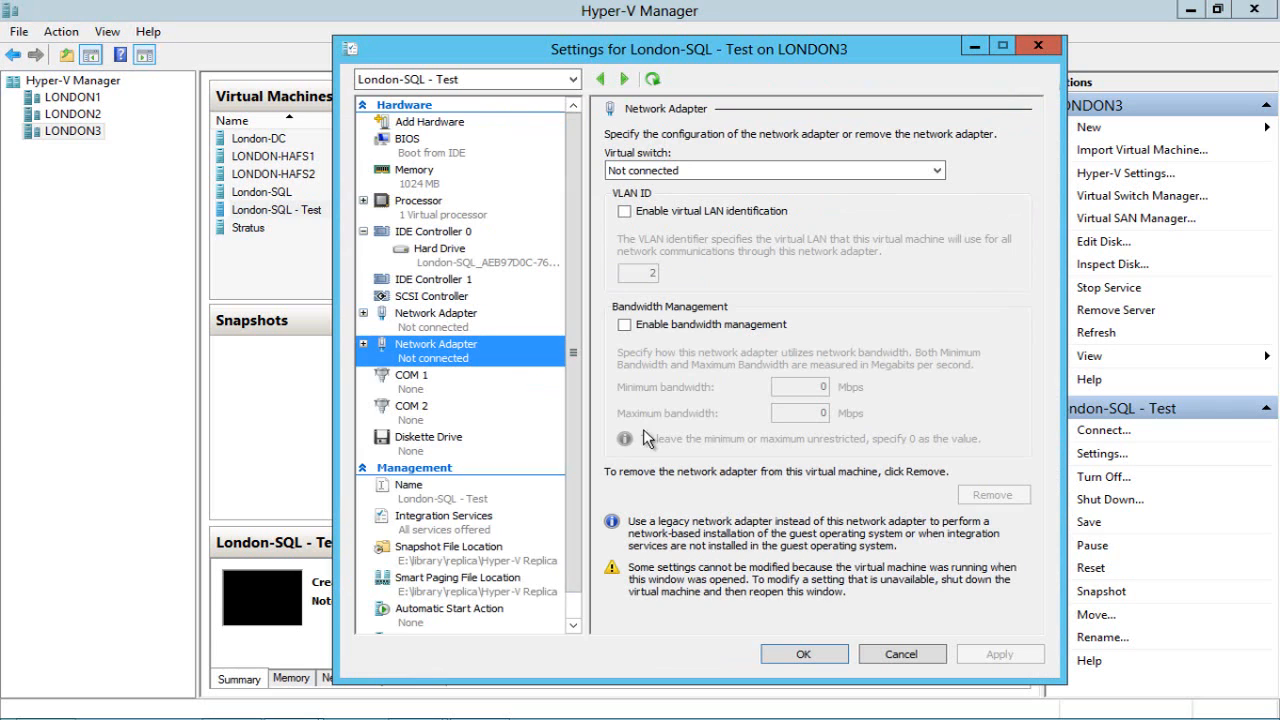
click(900, 655)
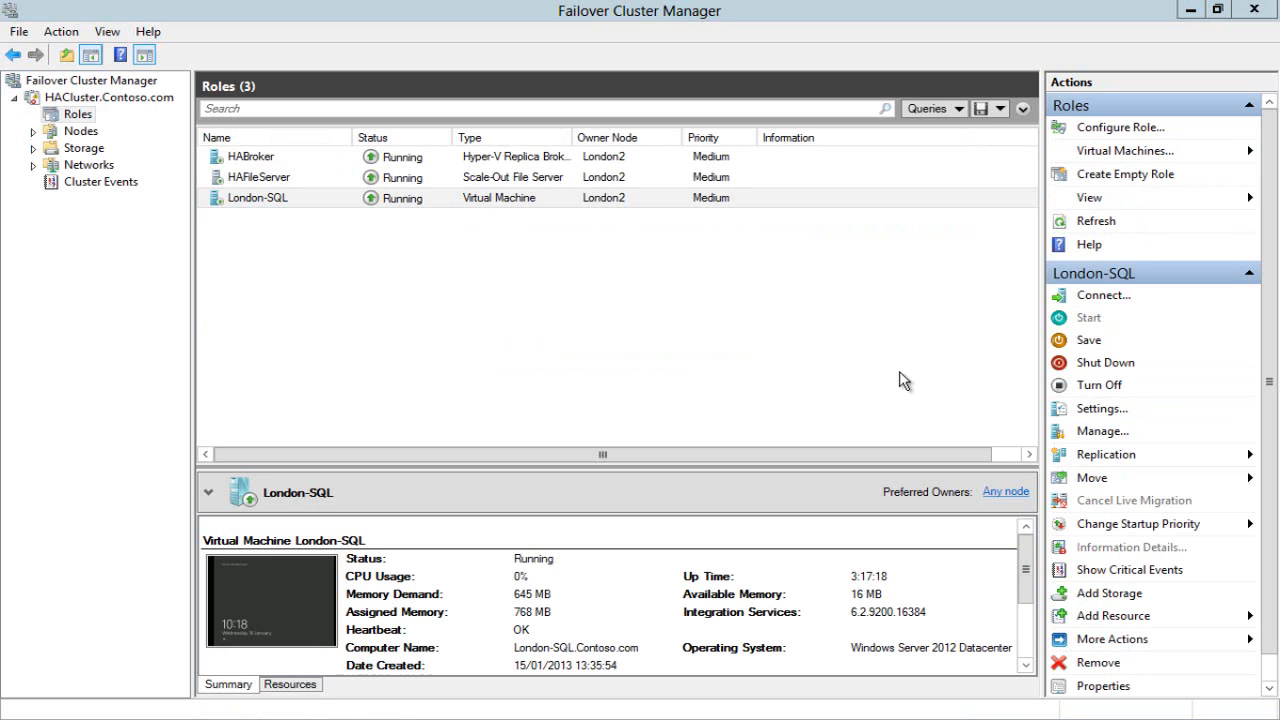
In Failover Cluster Manager, open the Failover TCP/IP settings of London-SQL's CorpNet network adapter
right_click(598, 201)
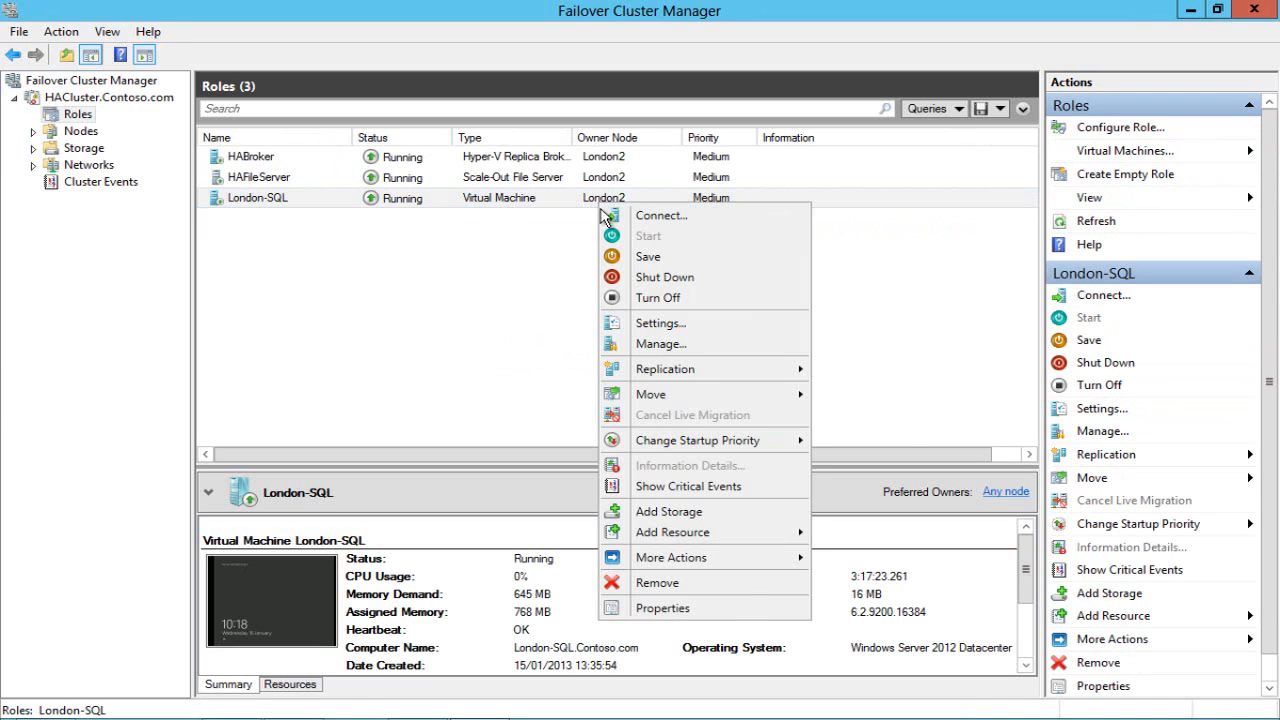
click(620, 322)
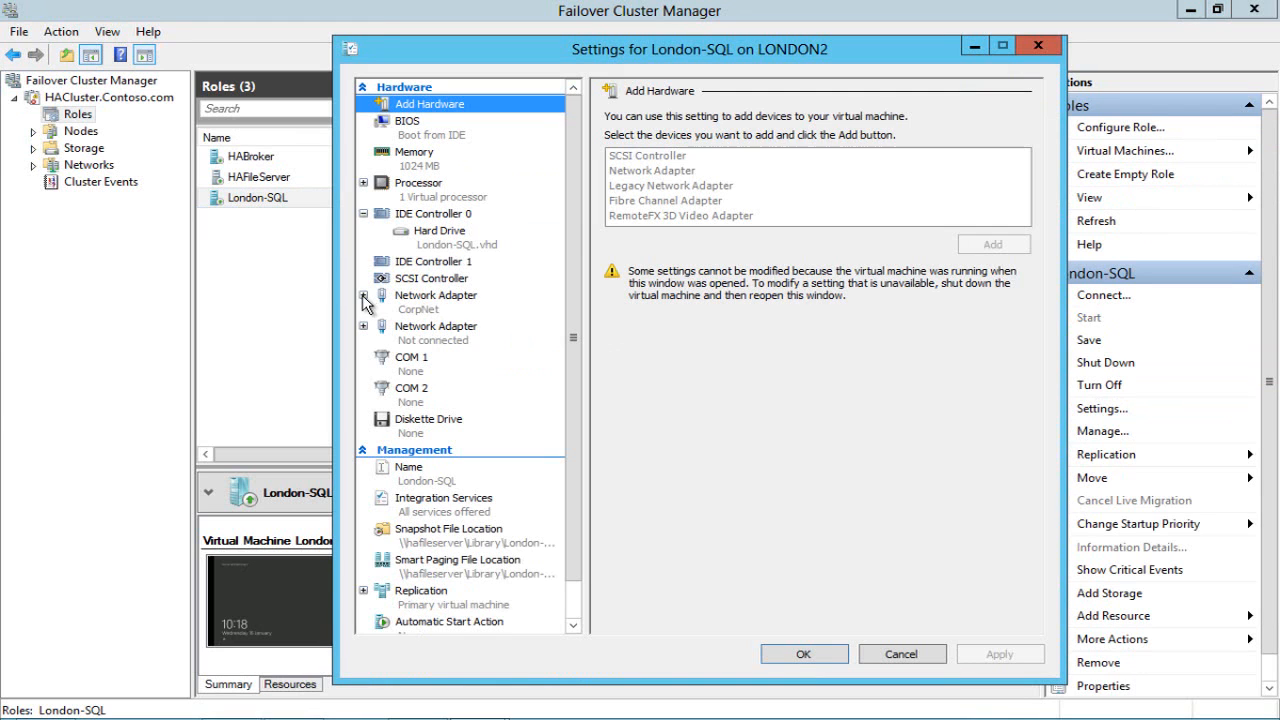
click(362, 295)
click(405, 344)
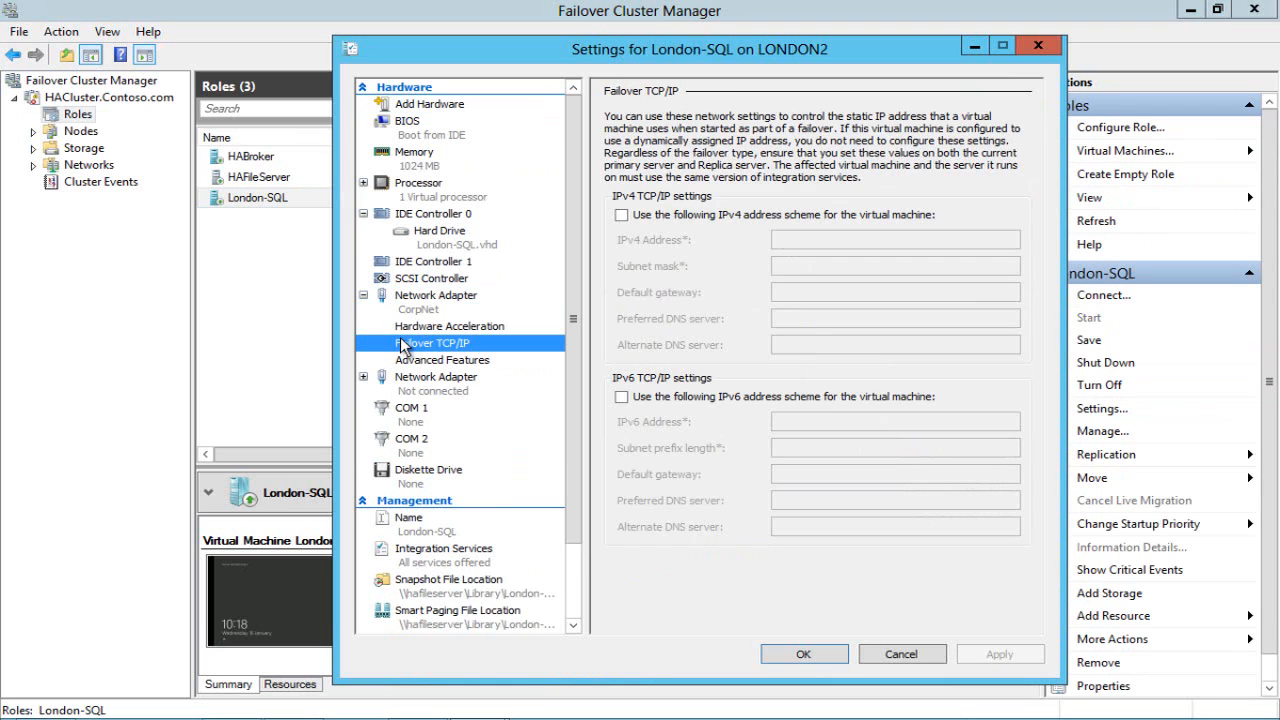